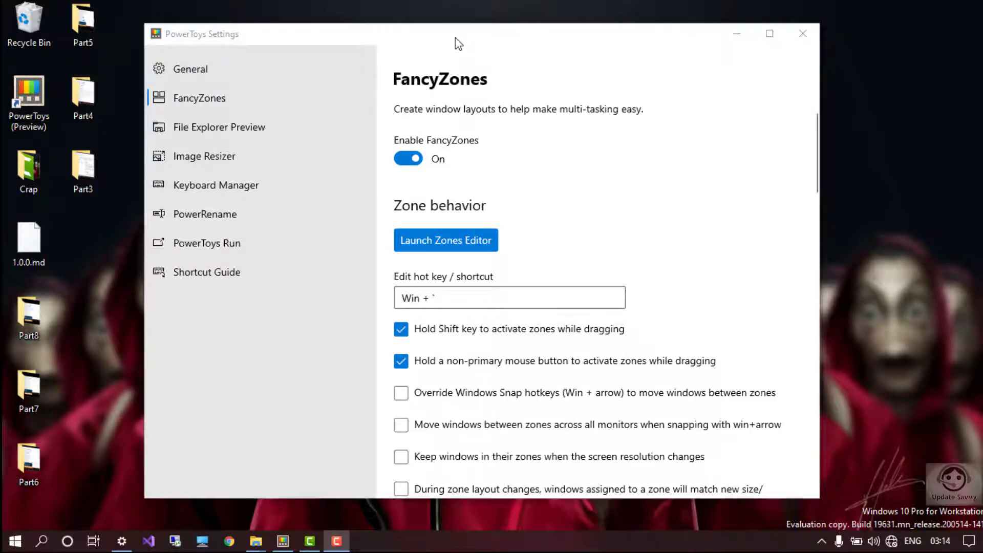
Try the standard Windows snapping by placing the PowerToys Settings and Programs folder windows side by side
left_click_drag(458, 43, 5, 158)
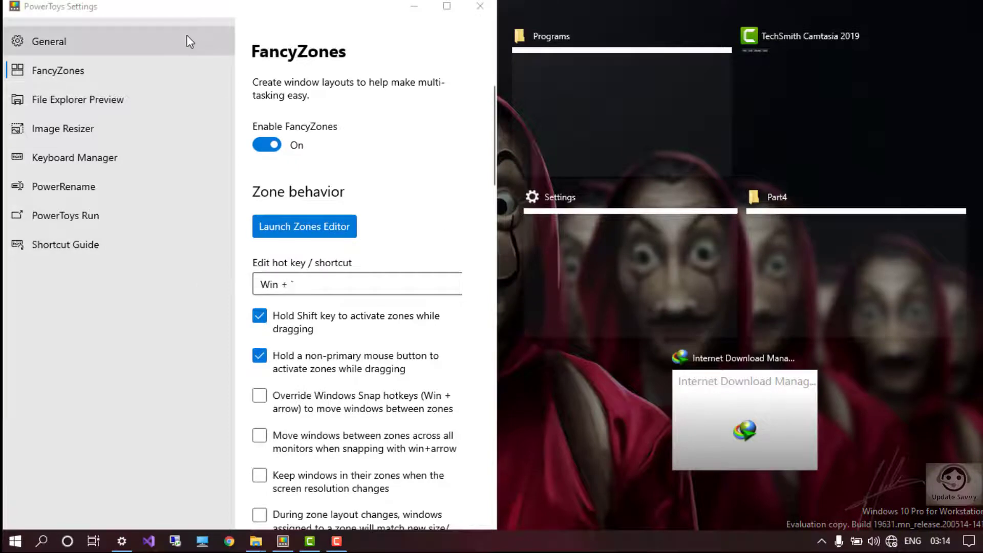
left_click(626, 104)
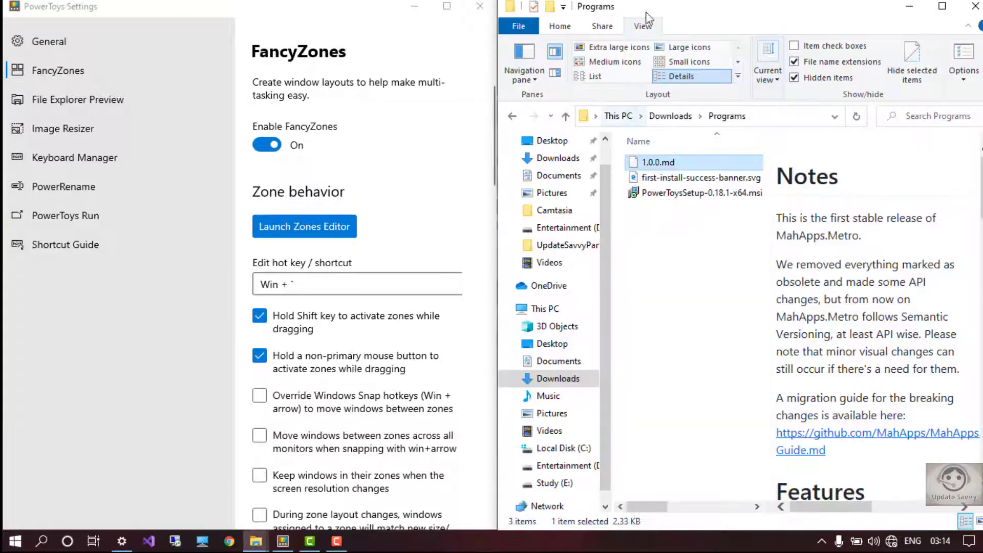
left_click_drag(674, 5, 624, 29)
left_click(819, 36)
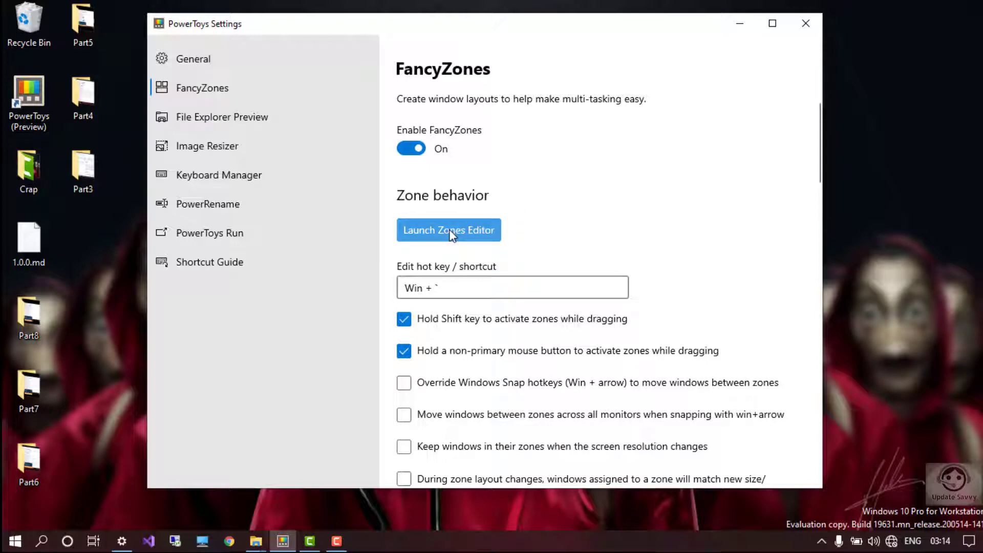
Launch the zones editor and preview the Rows, Grid, Priority Grid and Columns layout templates
left_click(469, 228)
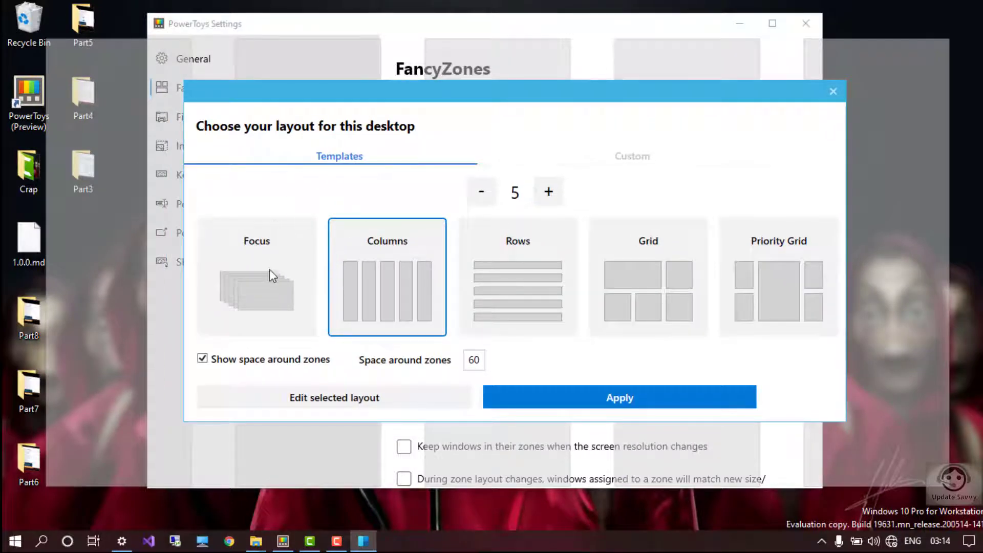
left_click(488, 275)
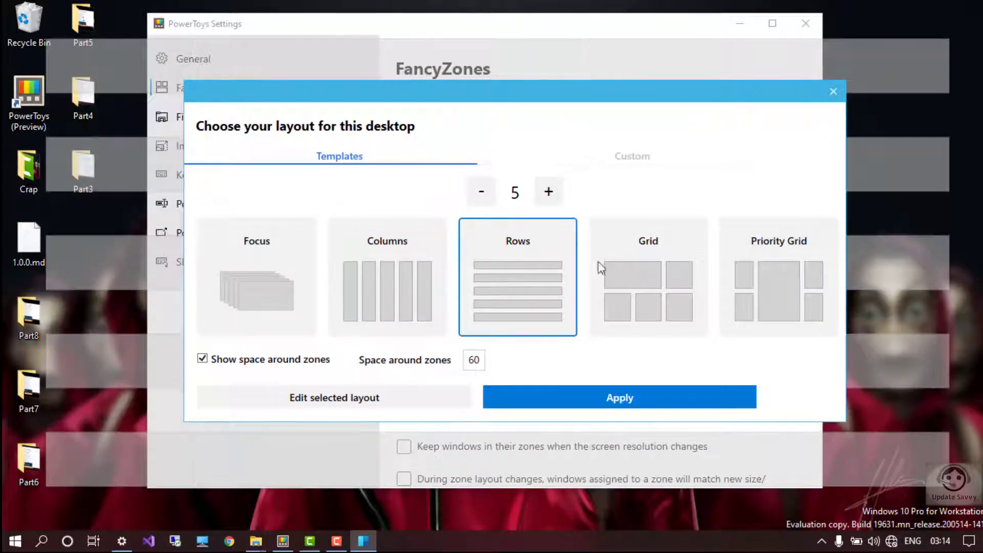
left_click(650, 265)
left_click(760, 272)
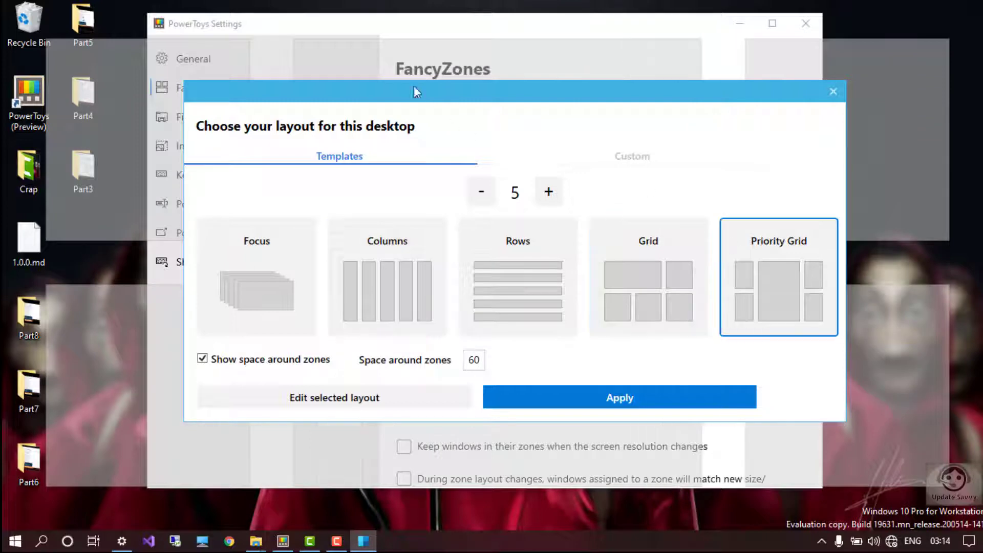
left_click(380, 305)
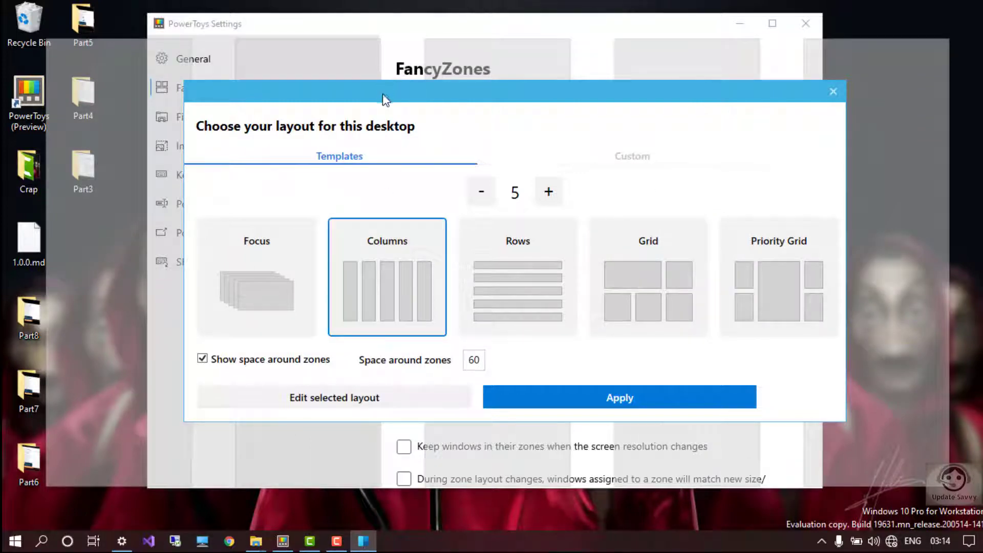
Move the layout dialog lower, set the space around zones to 1000, and preview the Focus and Columns templates
left_click_drag(385, 98, 347, 163)
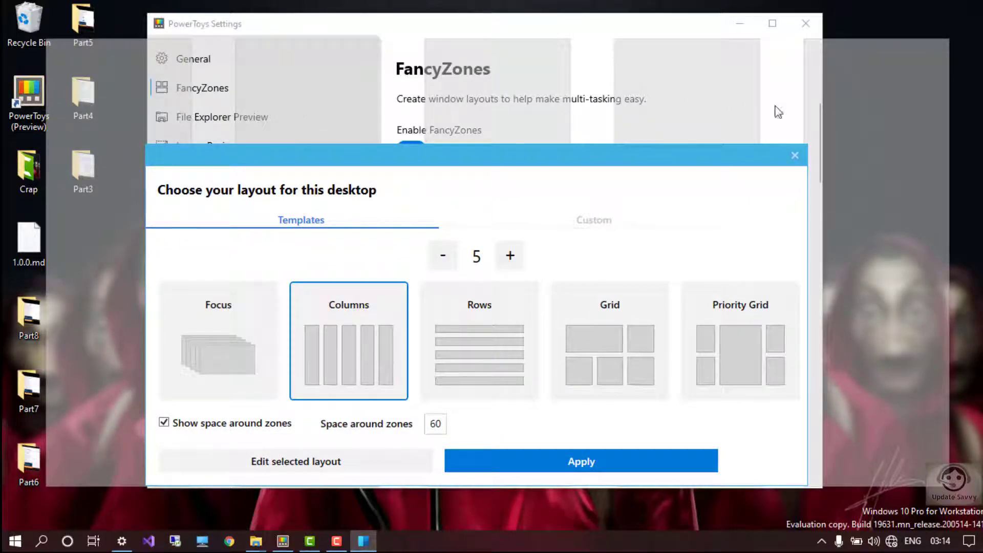
left_click_drag(353, 160, 360, 135)
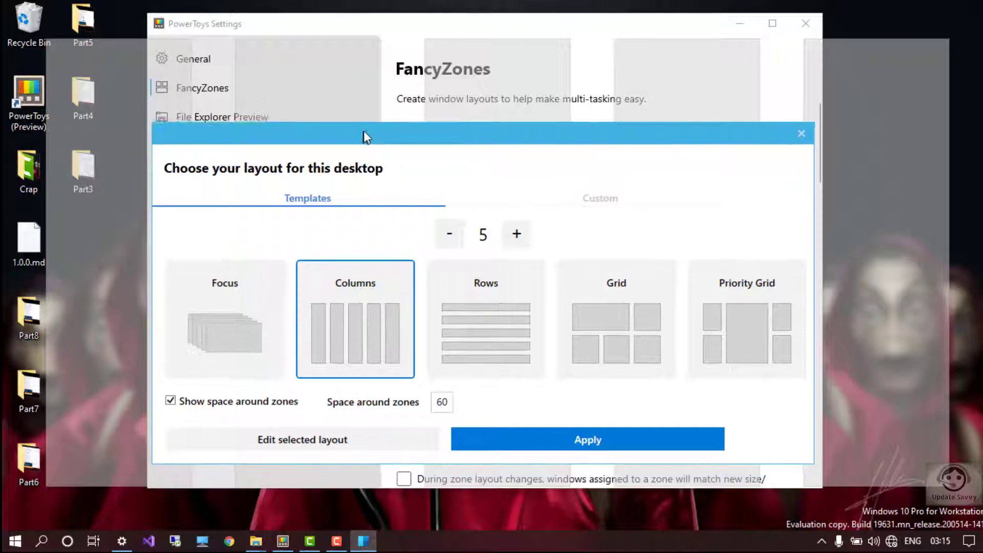
double_click(441, 398)
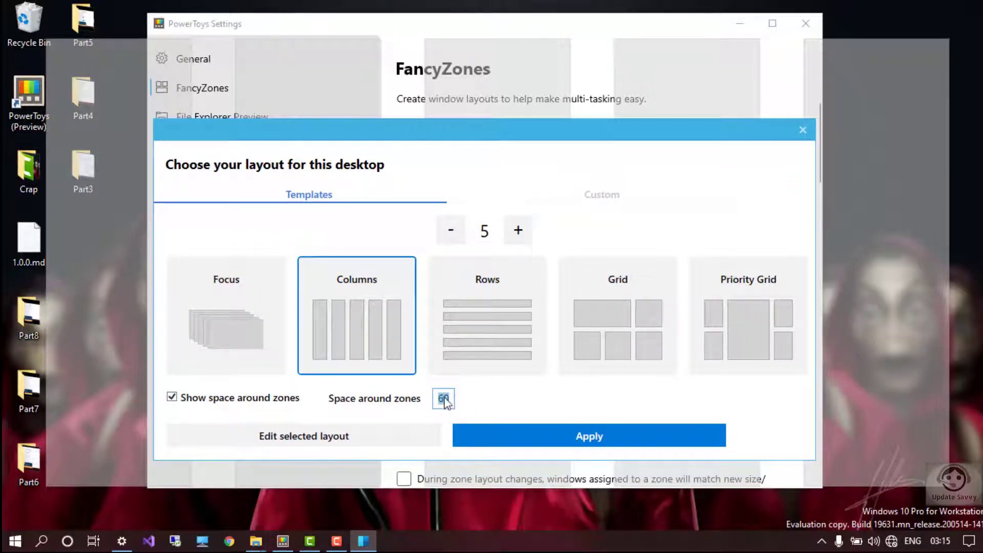
type("1000")
left_click(241, 348)
left_click(328, 334)
Set the space around zones to 60 and preview the Rows template before reselecting Columns
left_click_drag(441, 401, 510, 404)
type("60")
left_click(494, 323)
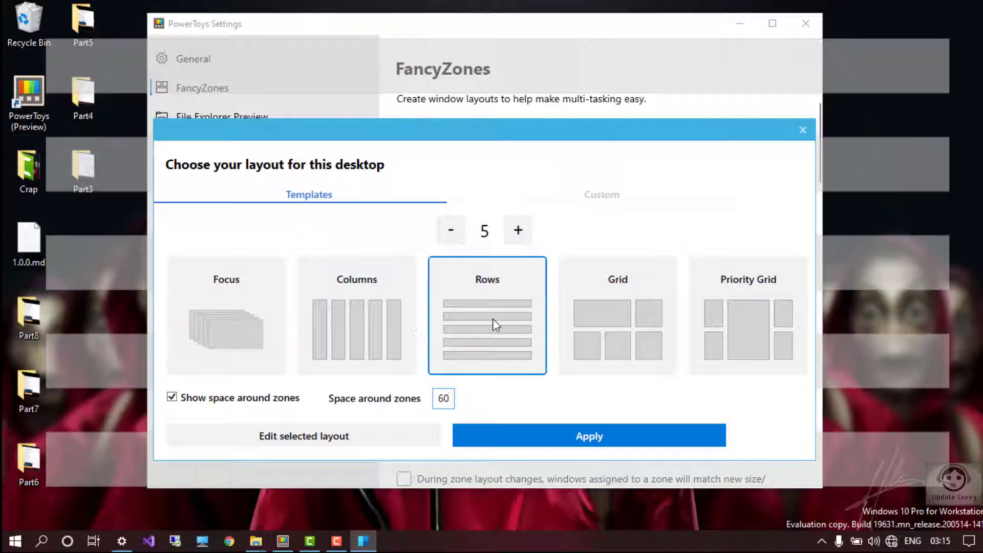
left_click(389, 312)
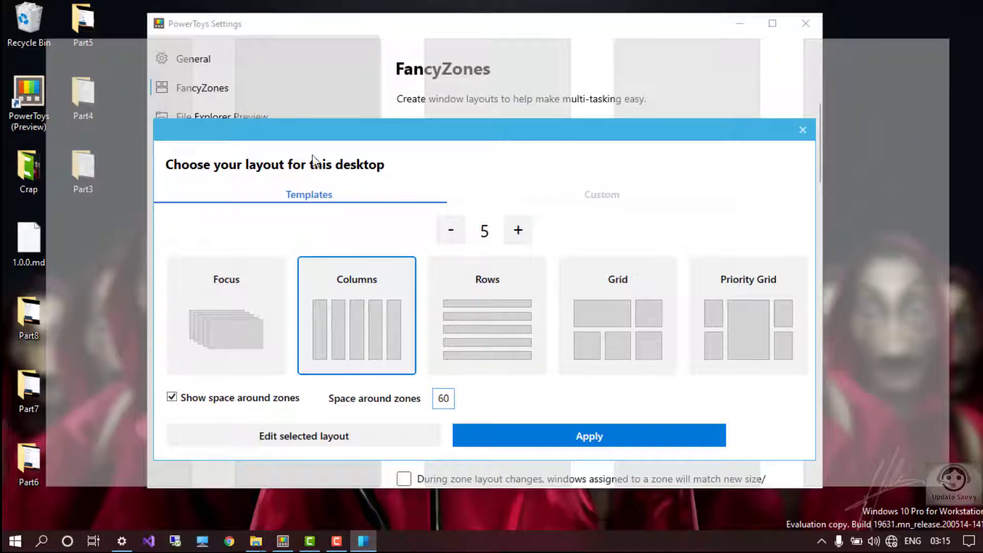
Increase the number of zones for the Columns template past 17
left_click_drag(302, 148, 239, 131)
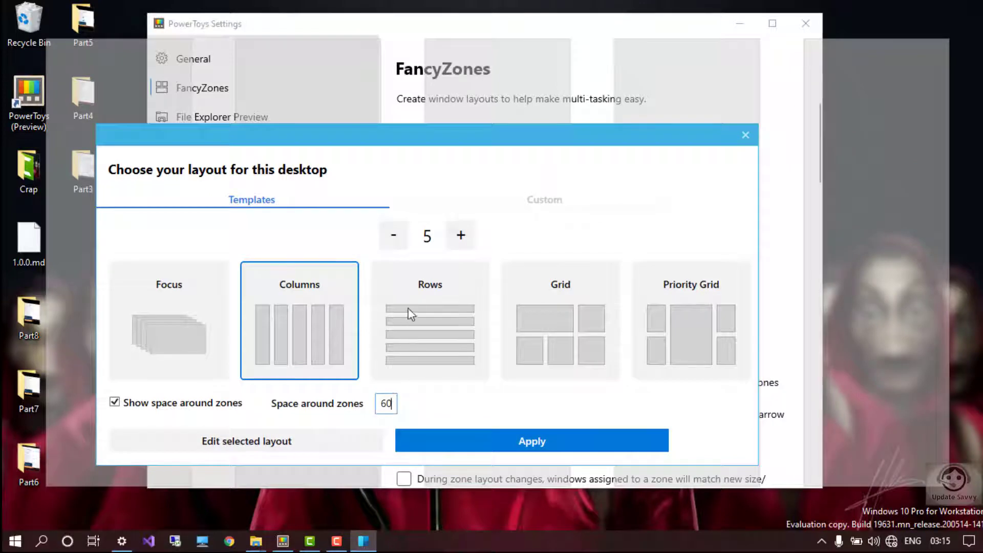
left_click(457, 240)
left_click(457, 239)
left_click(457, 239)
left_click(457, 240)
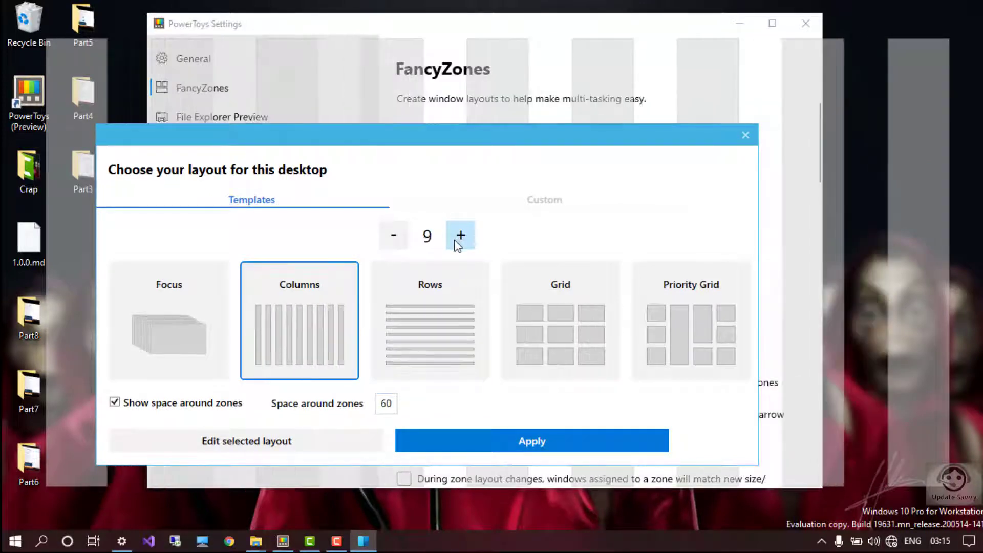
left_click(455, 240)
left_click(455, 240)
left_click(456, 240)
left_click(455, 241)
left_click(456, 240)
left_click(456, 241)
left_click(456, 240)
left_click(456, 240)
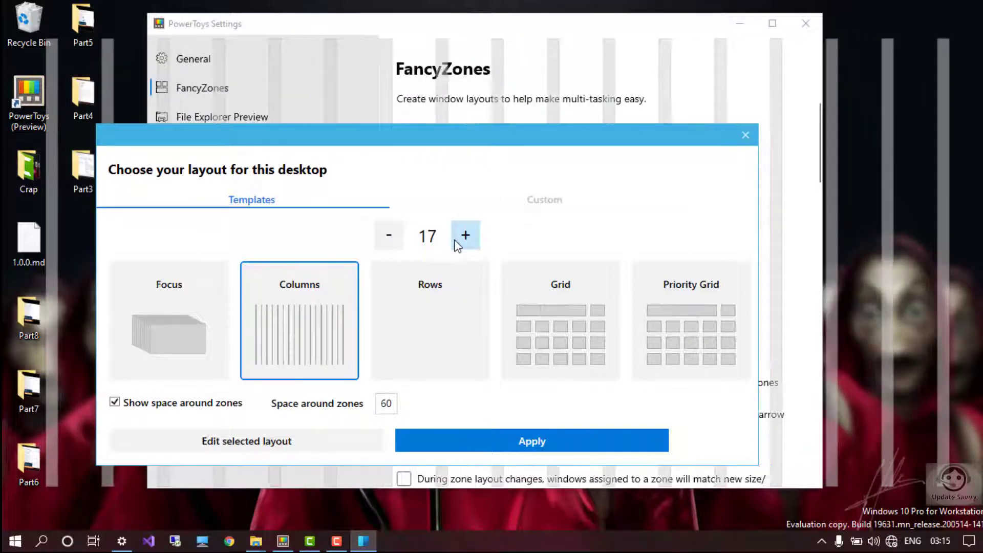
left_click(456, 241)
left_click(456, 240)
left_click(456, 241)
left_click(457, 242)
left_click(458, 243)
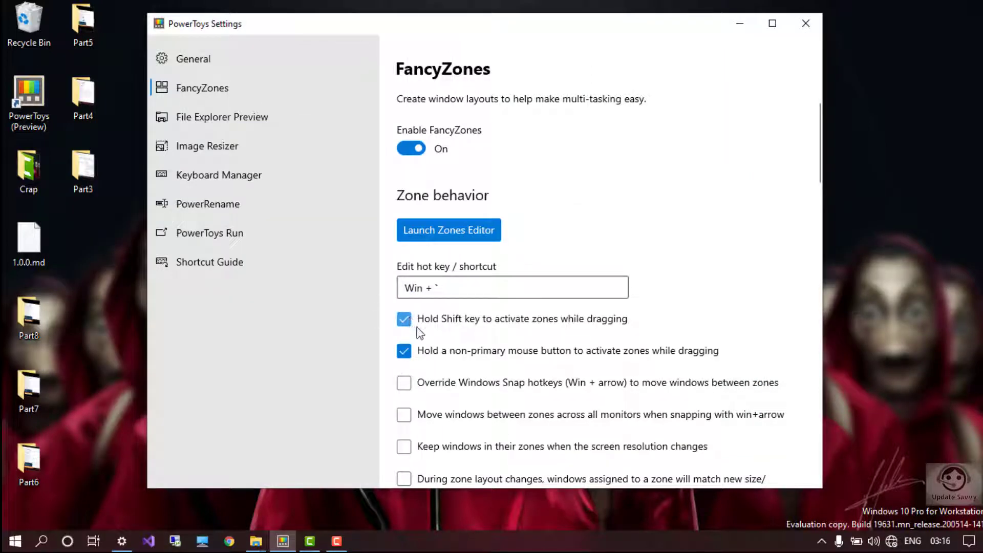
Snap the PowerToys Settings window into the fourth column zone, and enlarge it until the FancyZones settings are readable
key("shift")
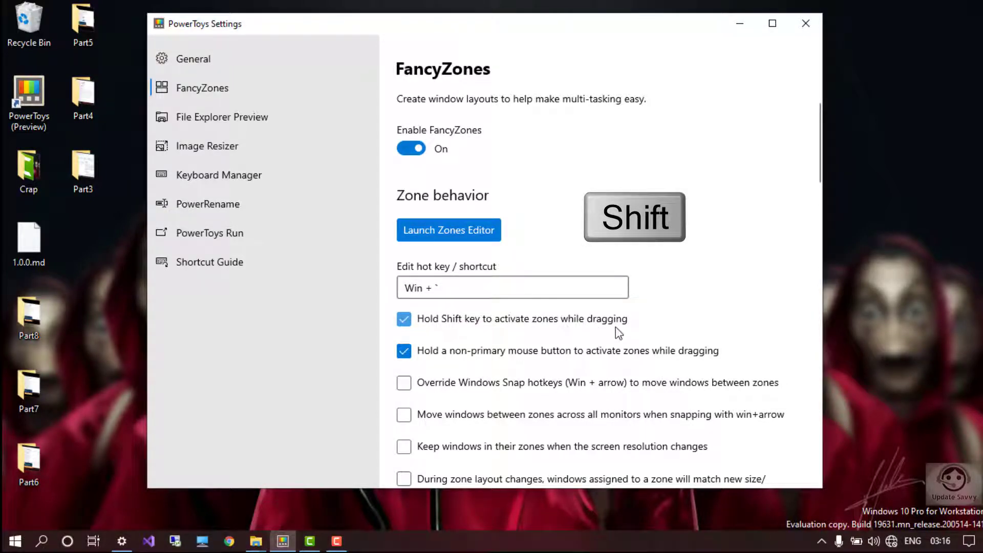
left_click_drag(444, 29, 566, 85)
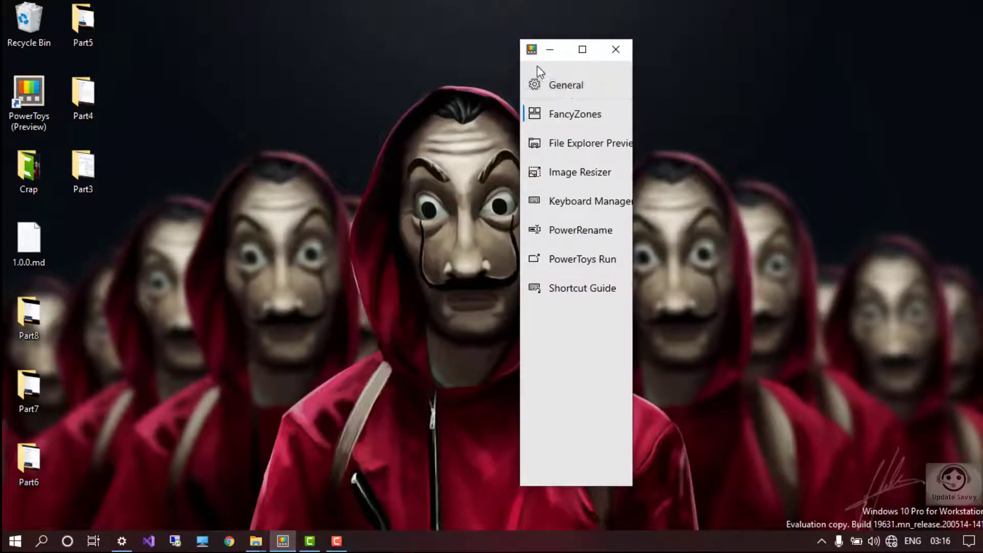
left_click_drag(520, 485, 75, 510)
left_click_drag(307, 50, 307, 237)
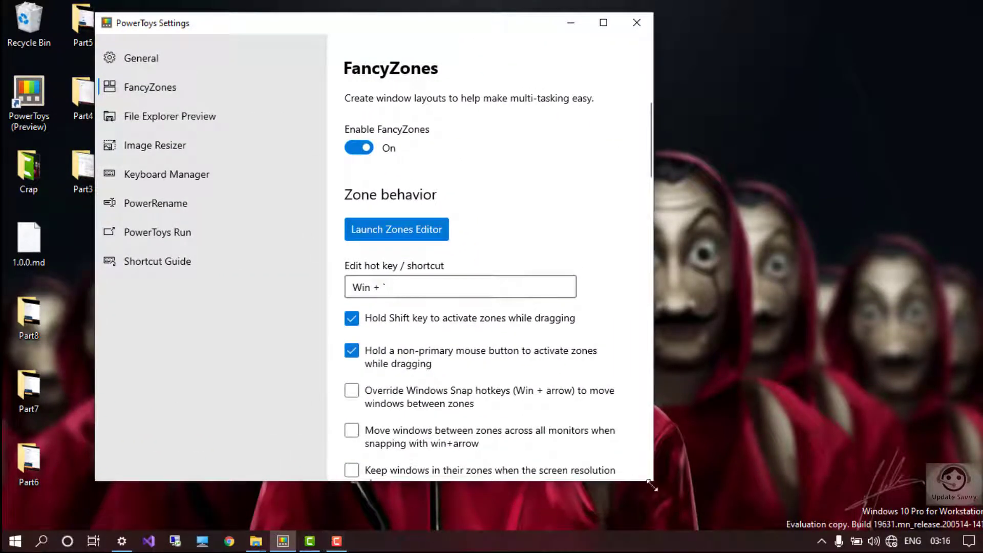
left_click_drag(651, 485, 831, 507)
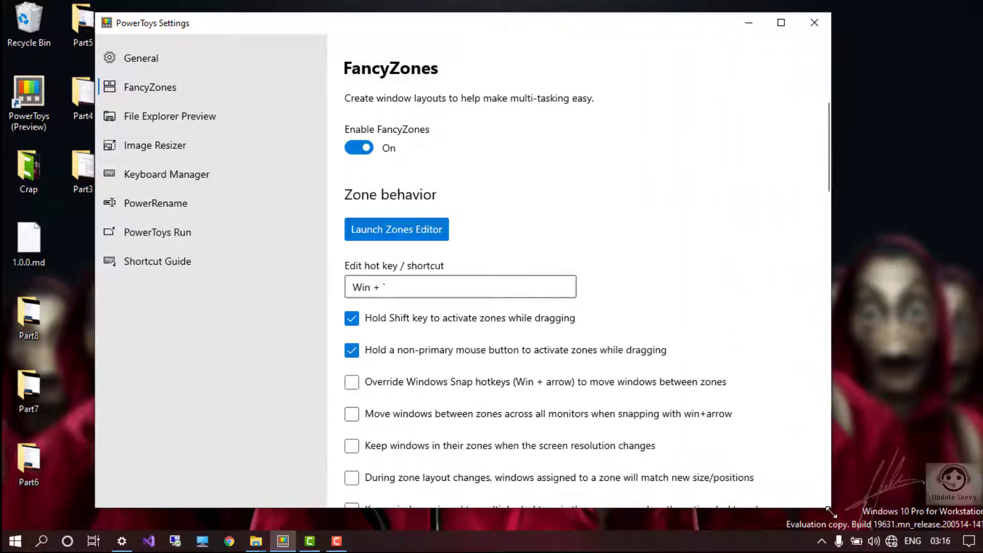
Reopen the zones editor and delete the existing custom layout
left_click(411, 233)
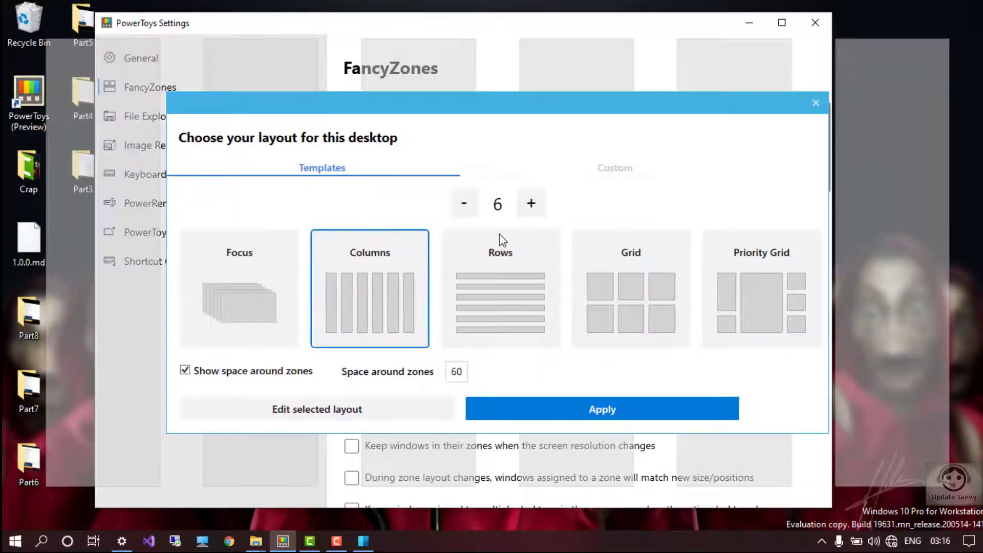
left_click_drag(455, 109, 432, 94)
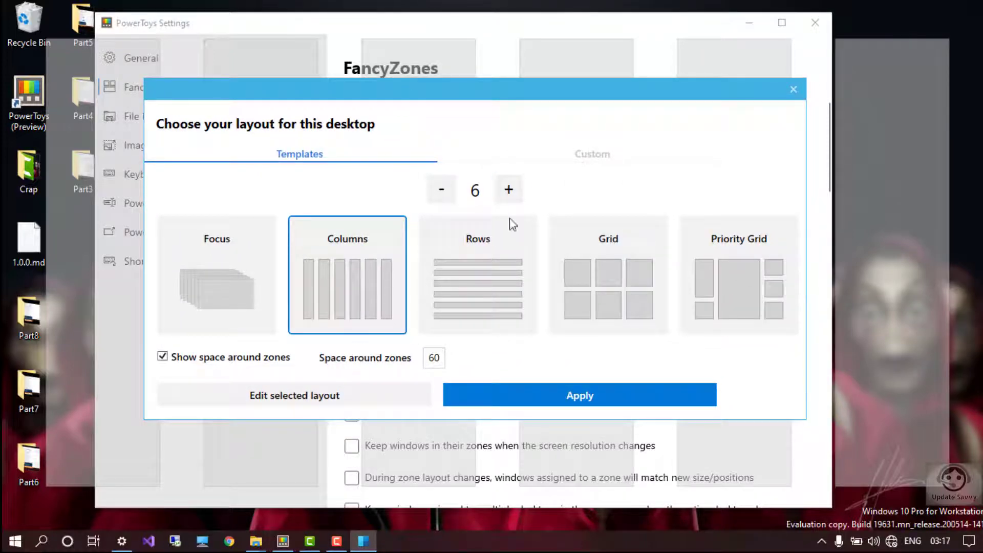
left_click(590, 156)
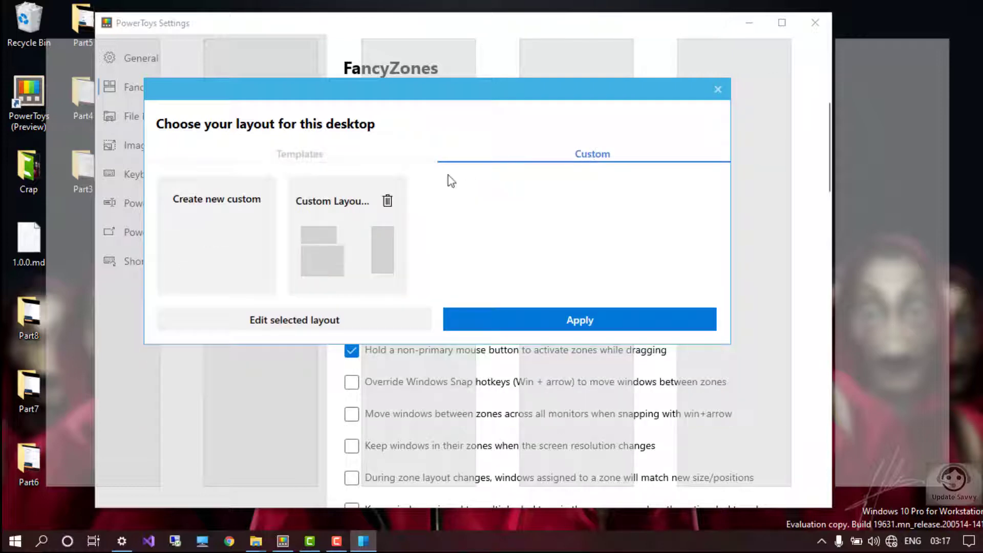
left_click(387, 200)
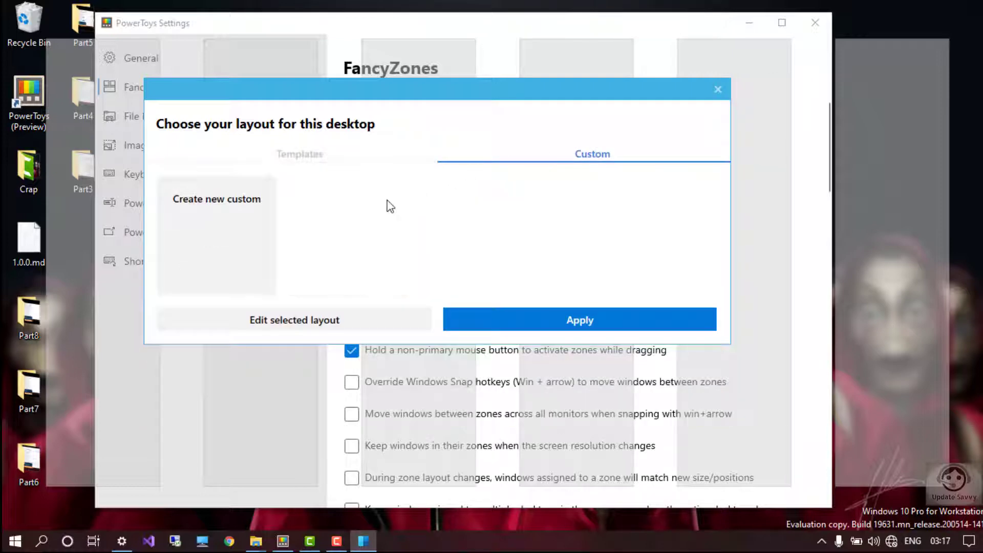
Start a new custom layout and place its first zone in the upper-left corner of the desktop
left_click(237, 228)
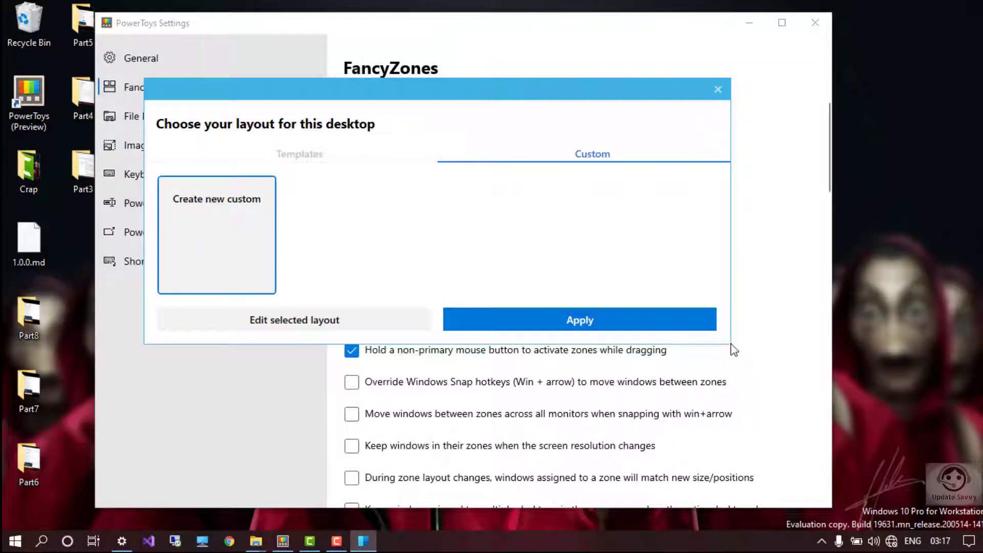
left_click(263, 318)
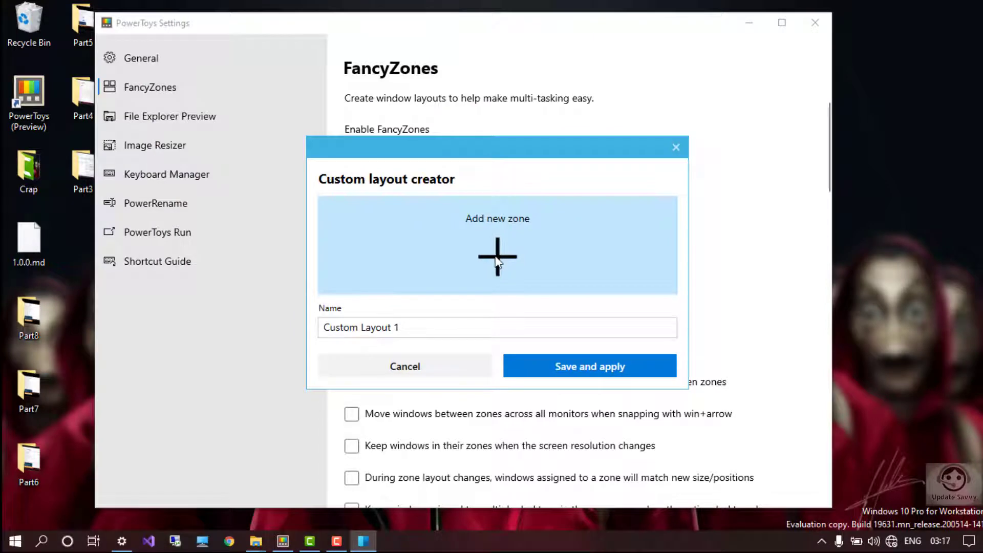
left_click(495, 258)
left_click_drag(284, 81, 230, 21)
Add a second zone, move it against the desktop's right edge, and make it narrower and taller
left_click(493, 256)
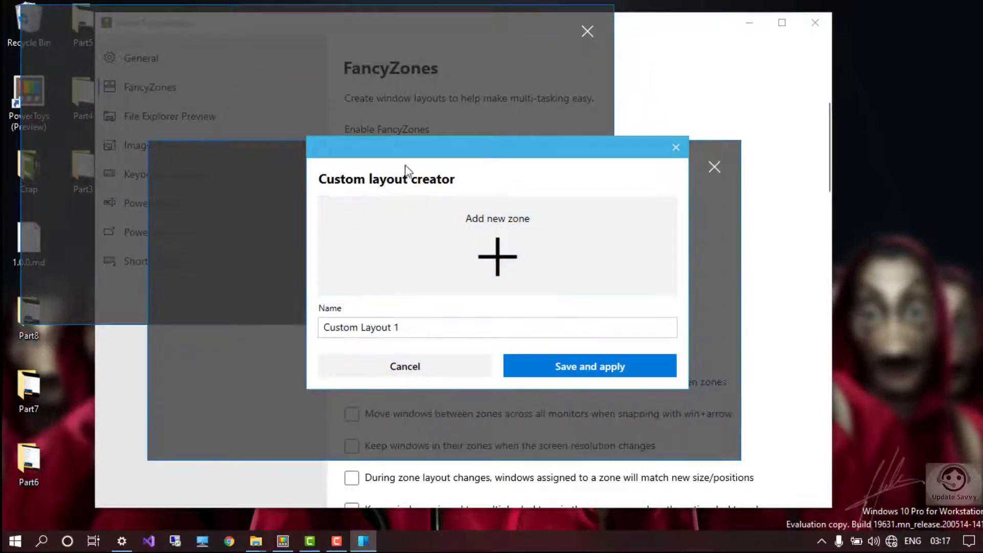
left_click_drag(404, 164, 629, 100)
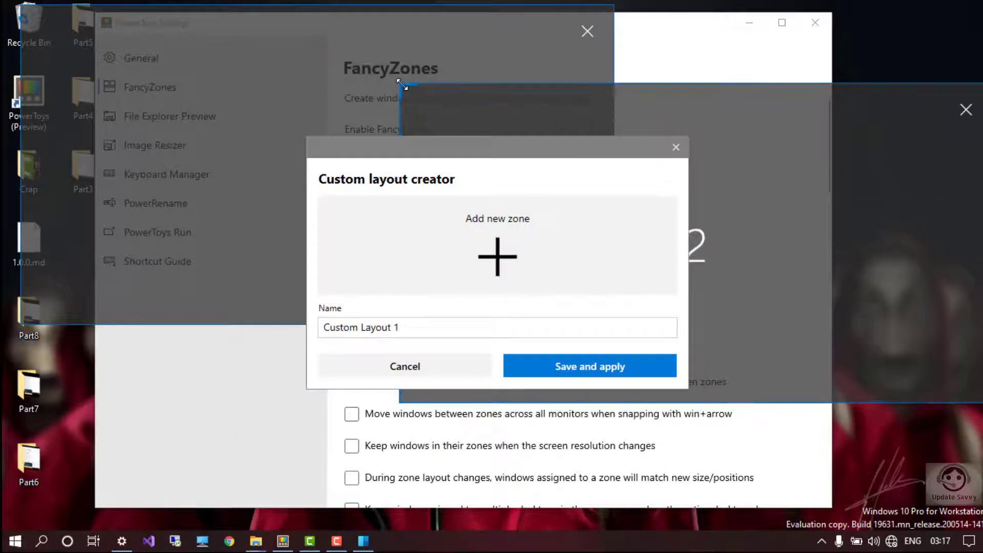
left_click_drag(400, 82, 704, 12)
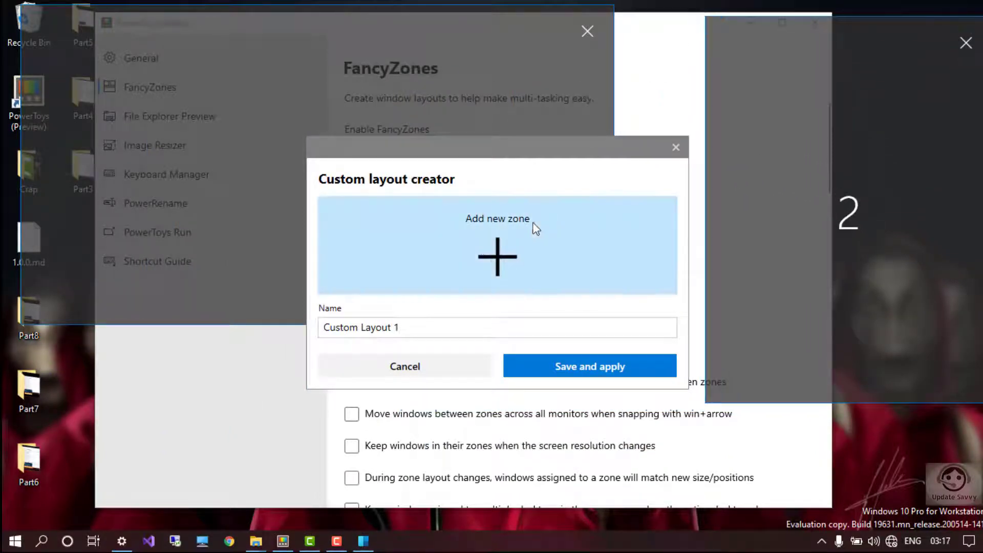
Add a third zone, reduce its height, and place it near the bottom of the desktop below the first zone
left_click(497, 256)
left_click_drag(255, 213, 252, 403)
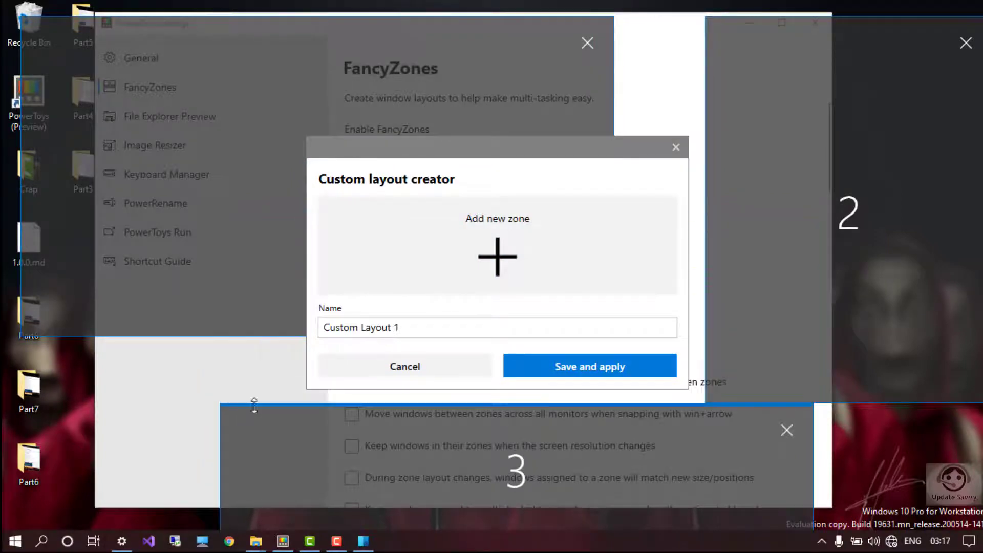
left_click_drag(320, 438, 261, 401)
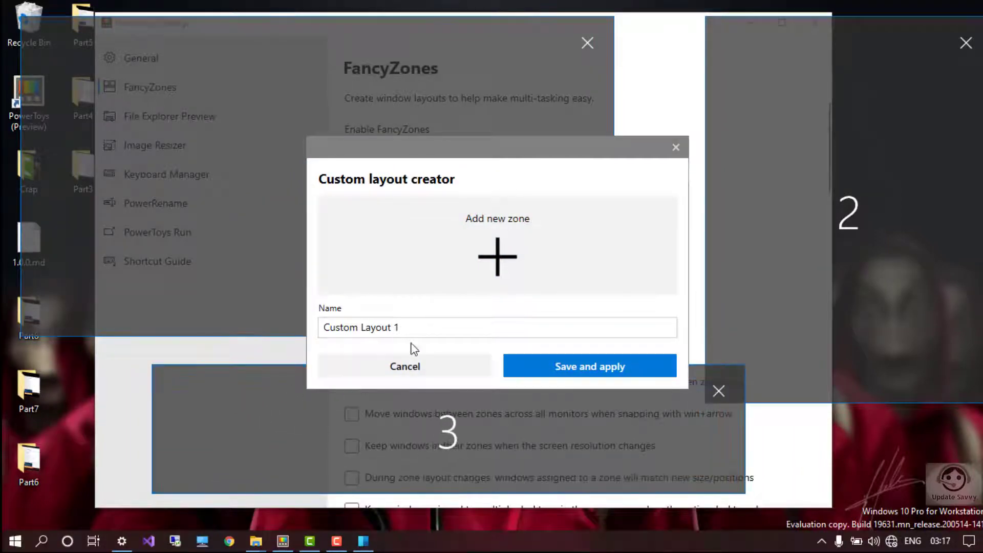
Name the custom layout "Update Savvy", then save and apply it
left_click_drag(412, 326, 299, 322)
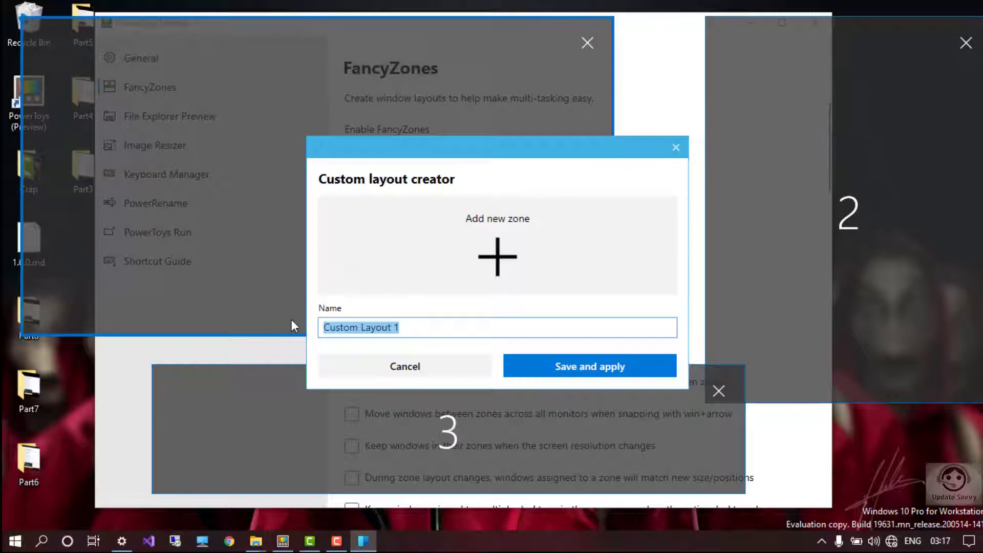
type("Update Savvy")
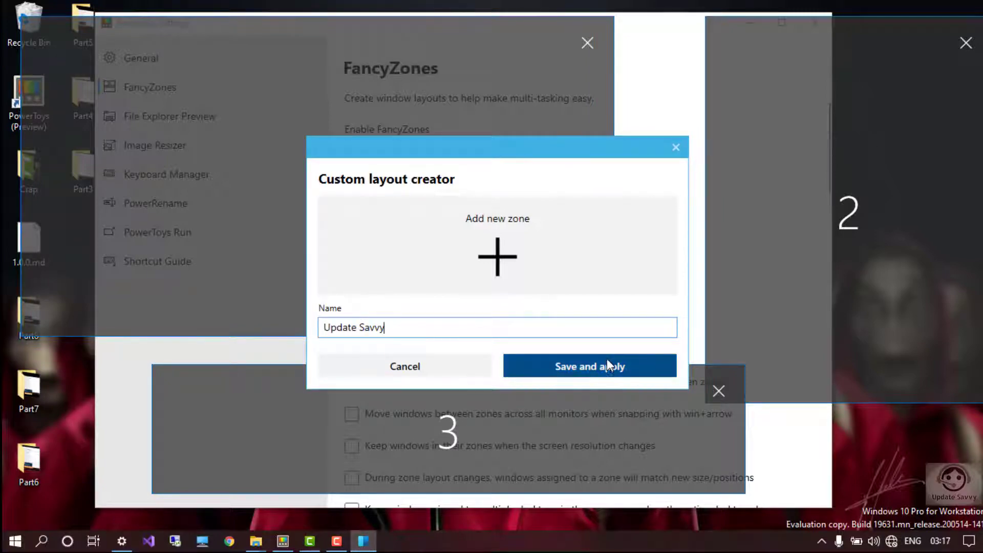
left_click(611, 372)
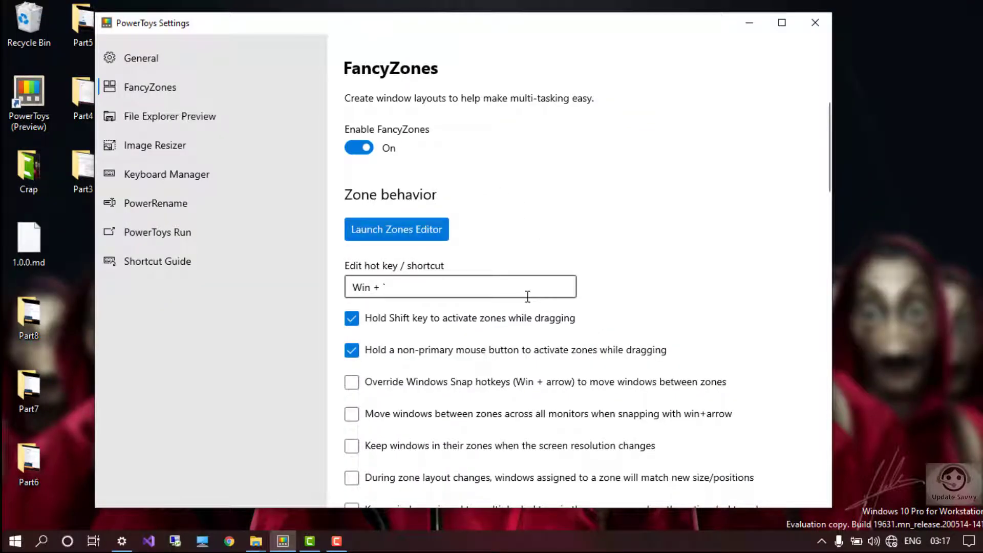
Switch to the Programs folder in File Explorer, hide its preview pane, and snap the window into the desktop's right-hand zone
mouse_move(256, 541)
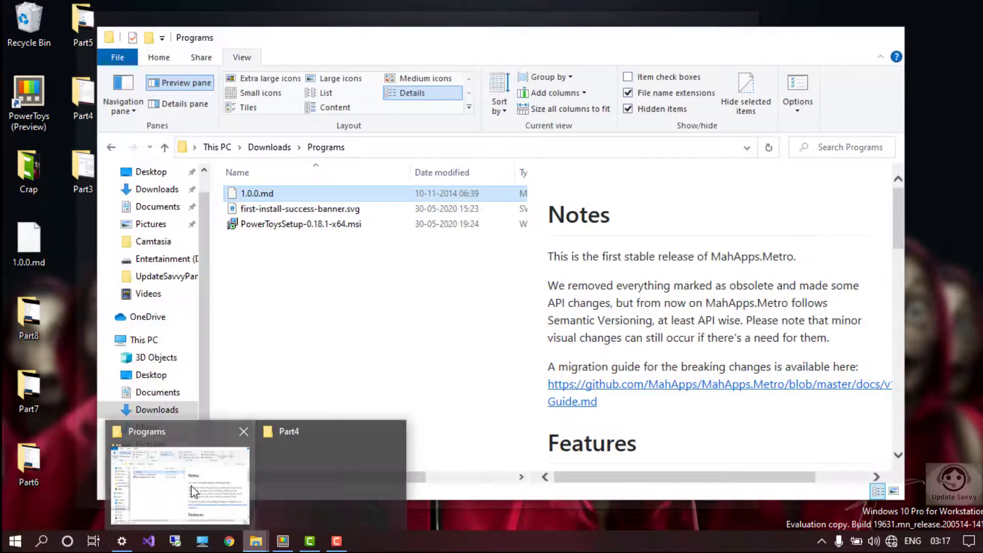
left_click(191, 485)
left_click_drag(438, 45, 534, 46)
left_click(269, 82)
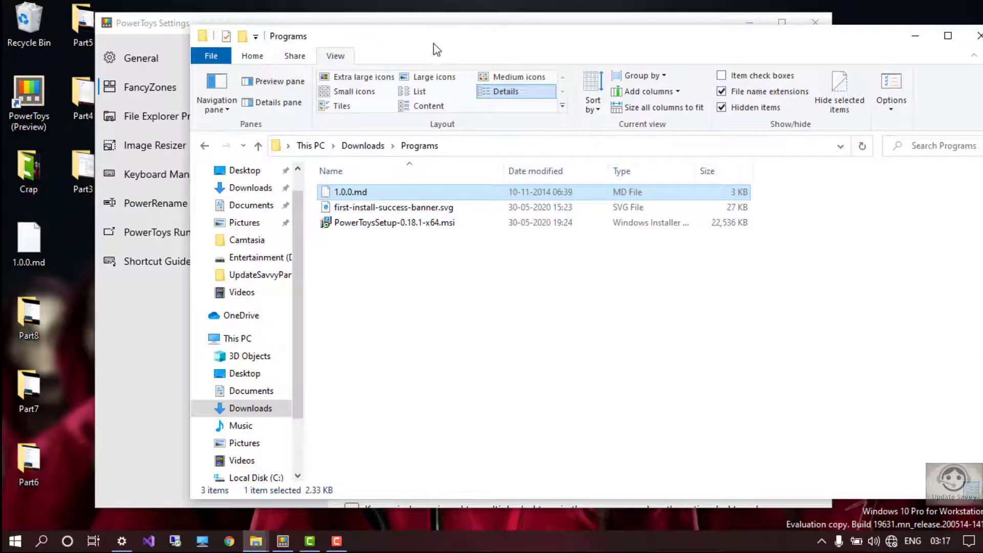
left_click_drag(432, 50, 877, 103)
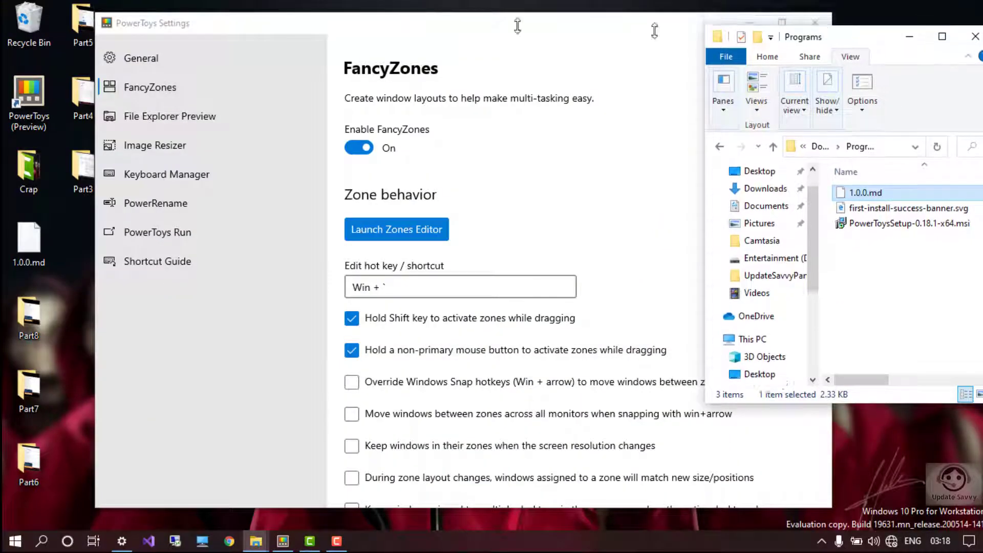
Move the Programs window out of its zone, enlarge it, and place it partly over the PowerToys settings
left_click_drag(849, 35, 397, 22)
left_click_drag(534, 398, 916, 453)
left_click_drag(507, 35, 591, 46)
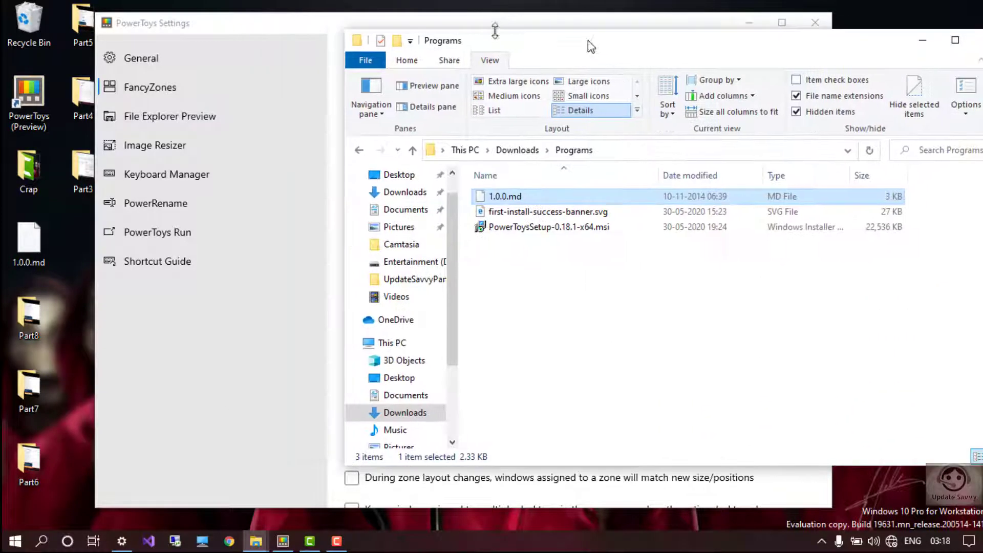
Test the "Hold a non-primary mouse button to activate zones while dragging" option by moving the Programs window around
left_click(275, 28)
scroll(440, 333, "down", 2)
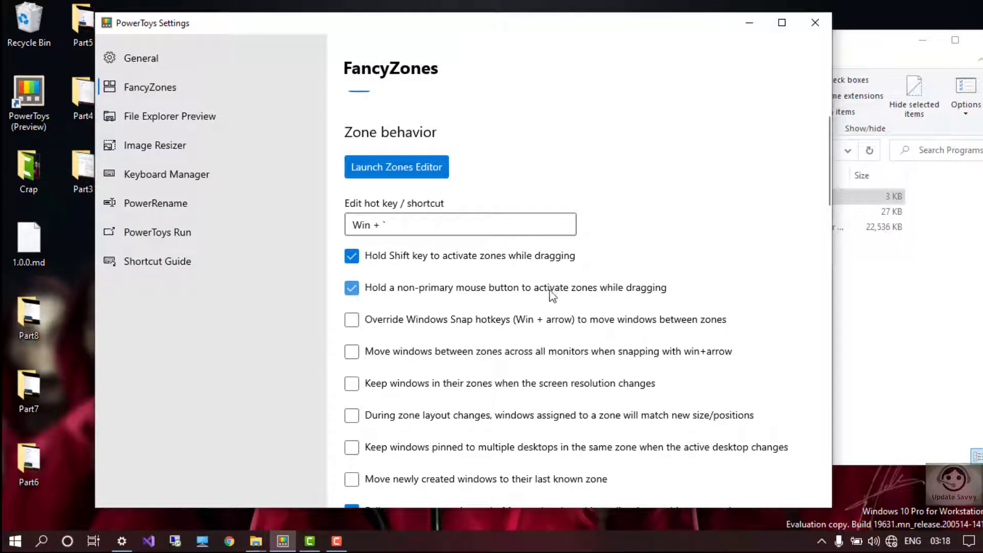
left_click_drag(870, 42, 673, 46)
right_click(630, 48)
left_click_drag(514, 48, 605, 75)
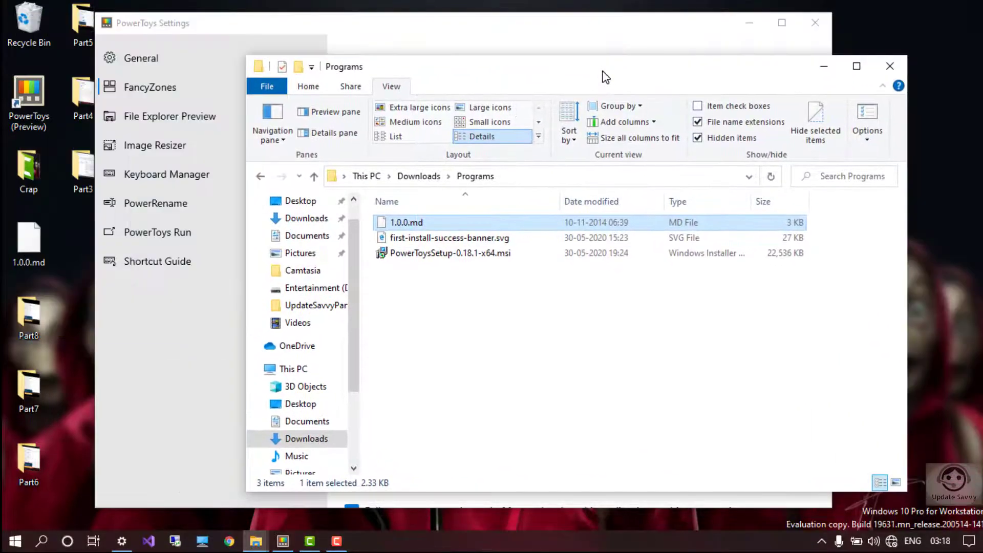
left_click_drag(501, 74, 596, 55)
left_click(303, 38)
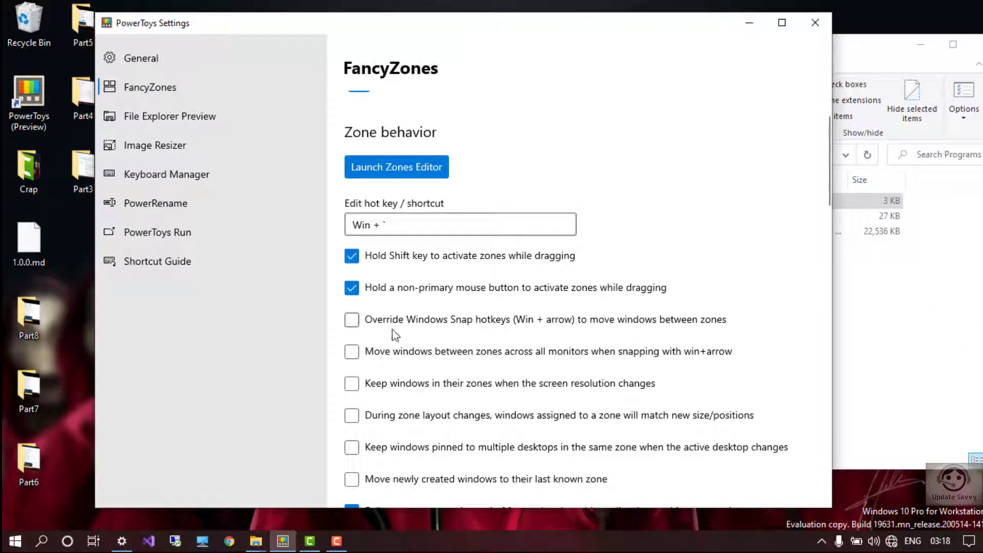
Snap the Programs window to the left half of the desktop with standard Windows Snap, and return it to a floating position
left_click_drag(865, 50, 712, 72)
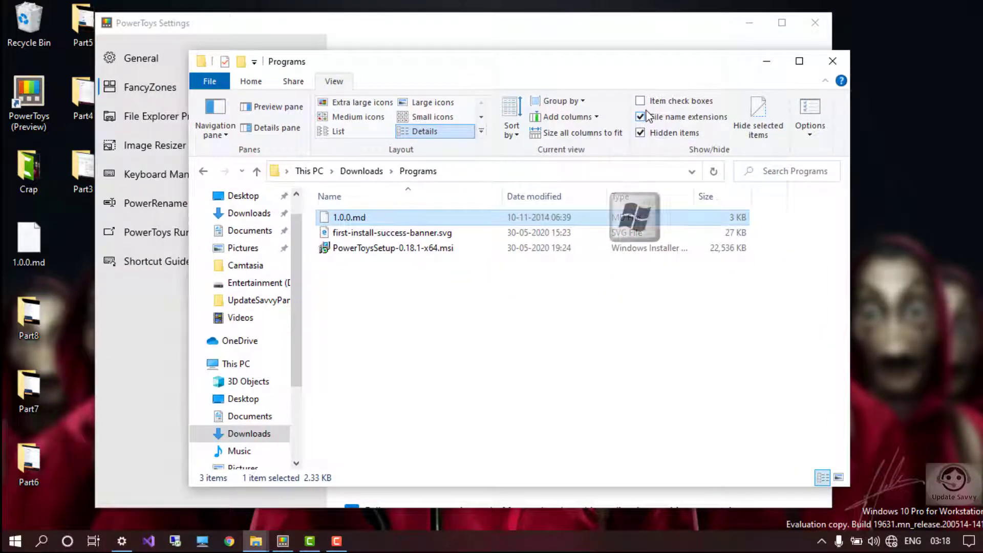
key("super+Left")
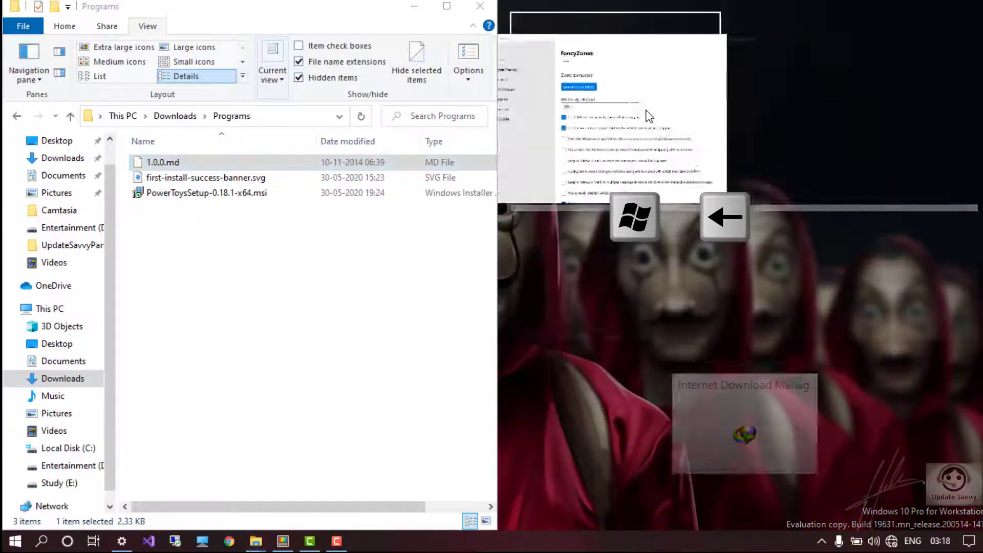
left_click(275, 15)
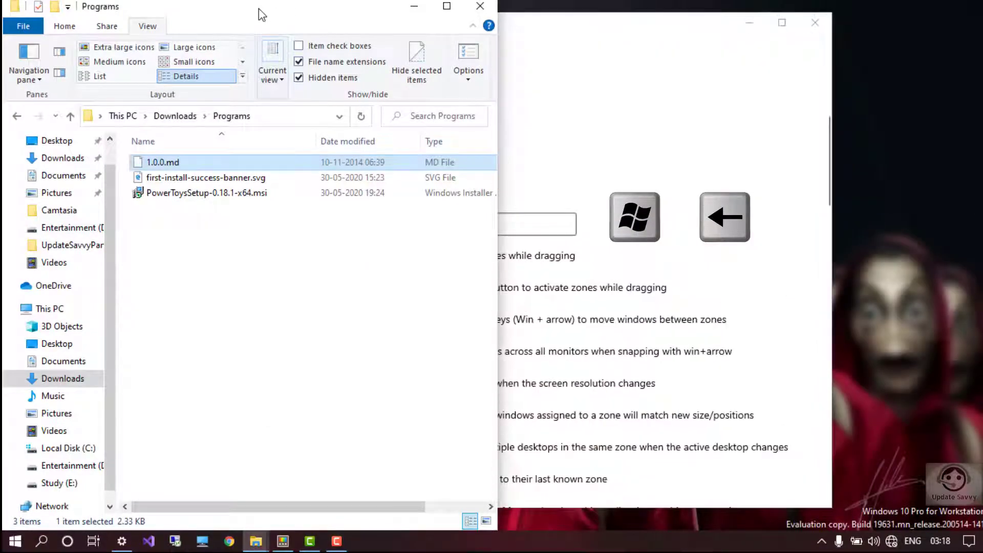
left_click_drag(271, 18, 758, 75)
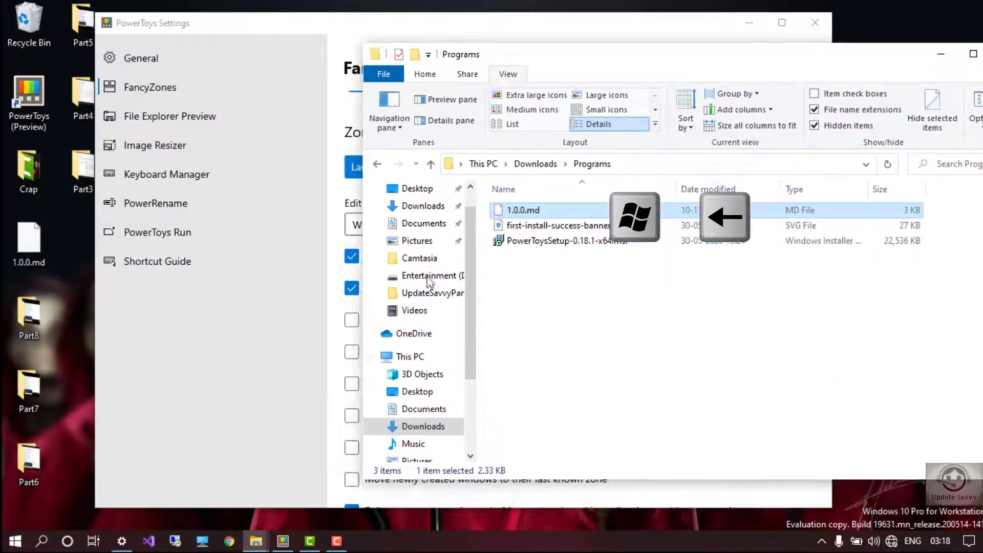
Enable the Windows Snap hotkeys override in the FancyZones settings and apply the six-zone Columns template
left_click(254, 335)
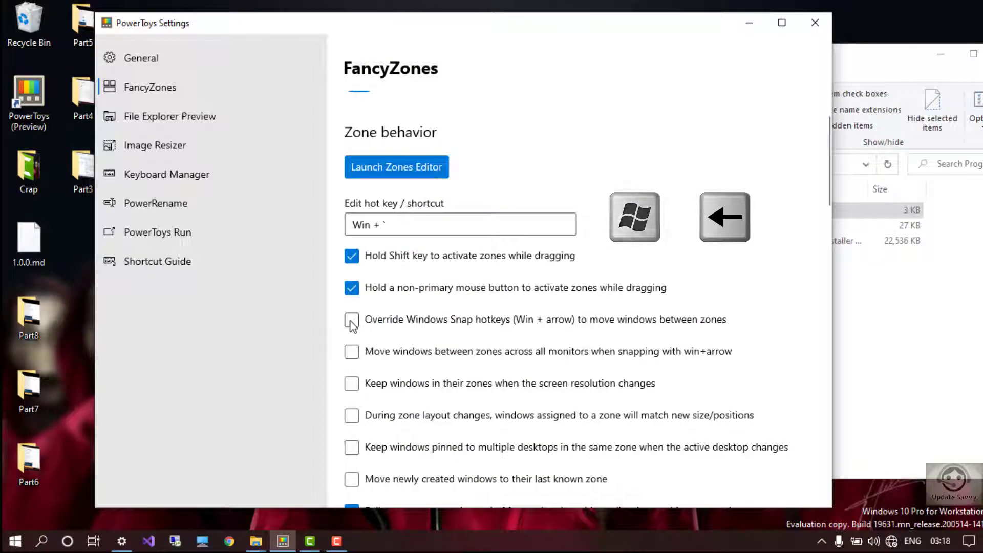
left_click(372, 173)
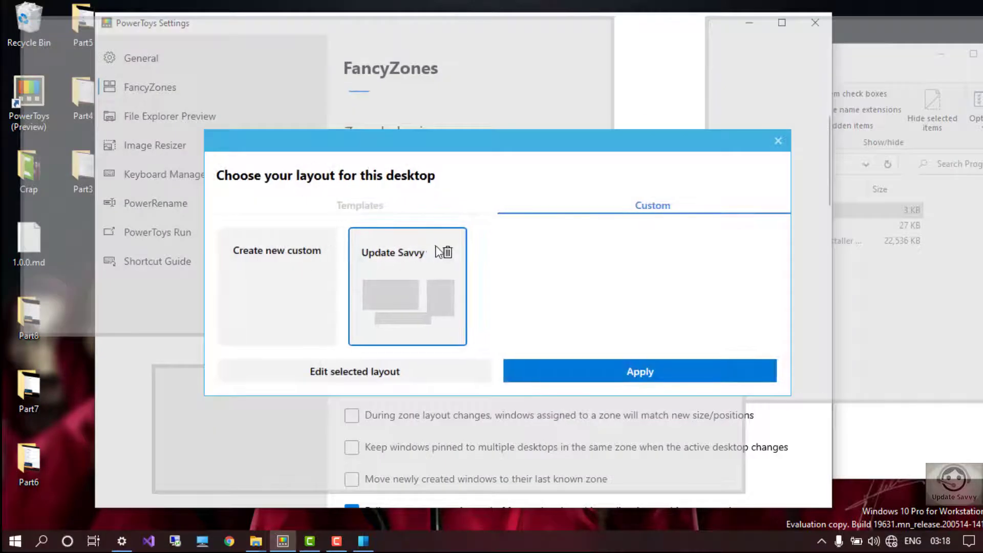
left_click(374, 205)
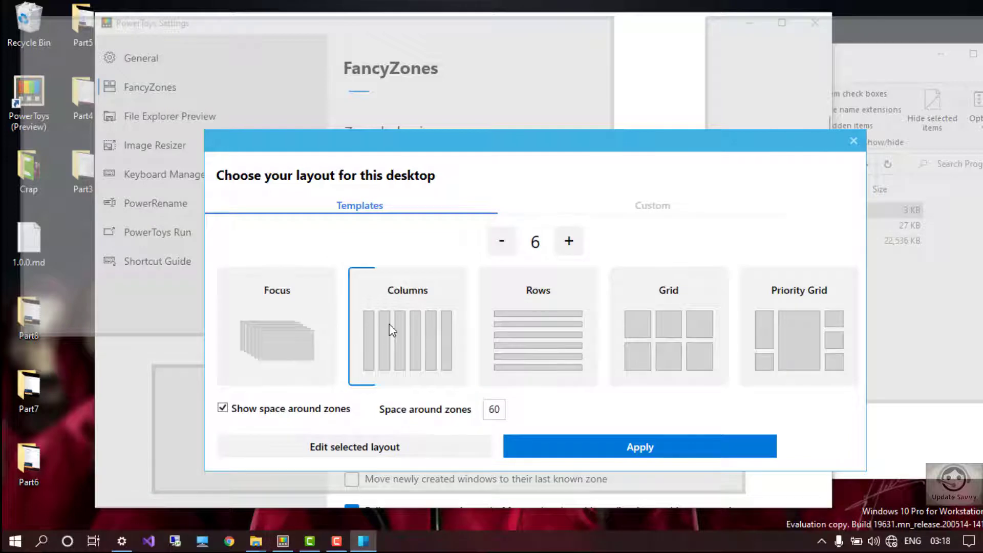
left_click(617, 451)
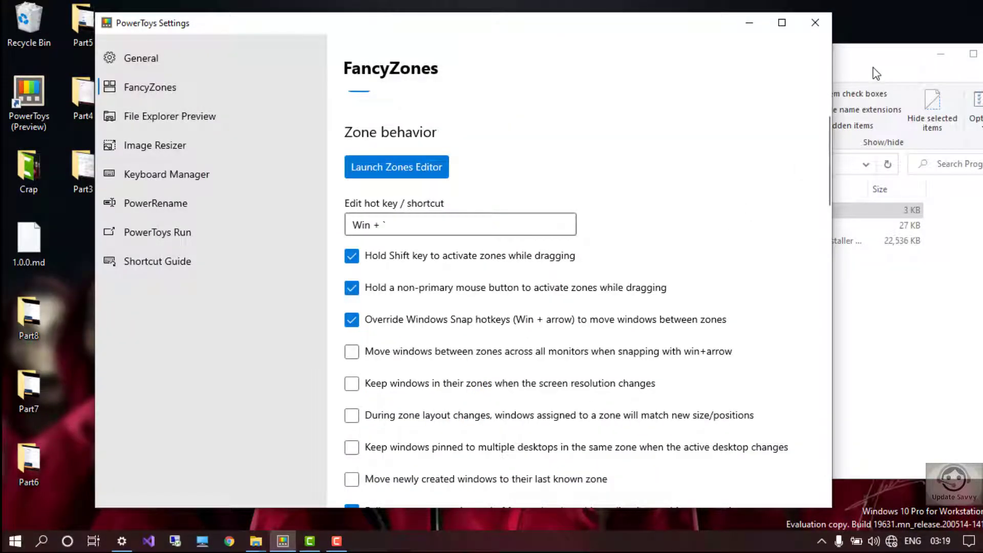
Cycle the PowerToys settings window leftward through the column zones with the overridden Windows Snap shortcut
key("super+Left")
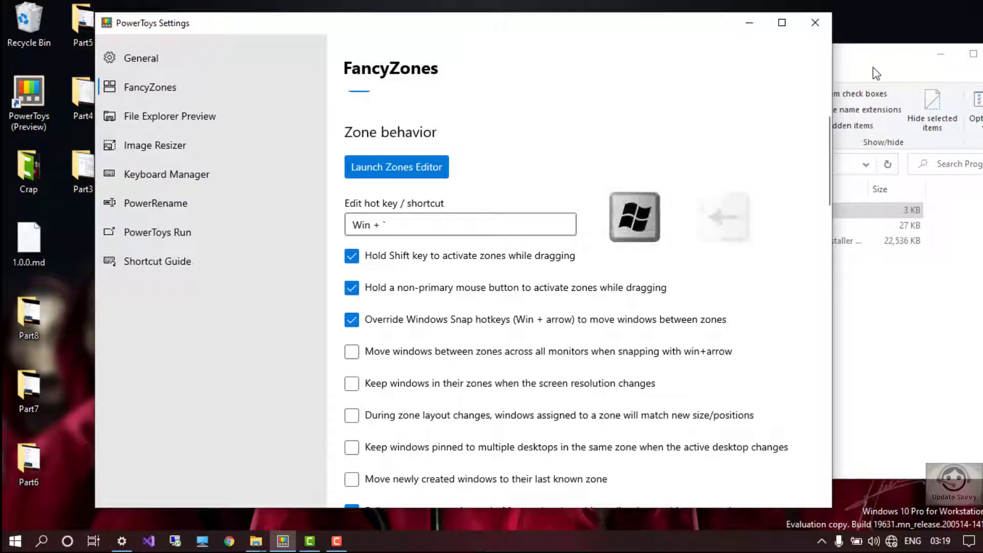
key("super+Left")
key("super+Left")
key("super+Left")
key("super+Left")
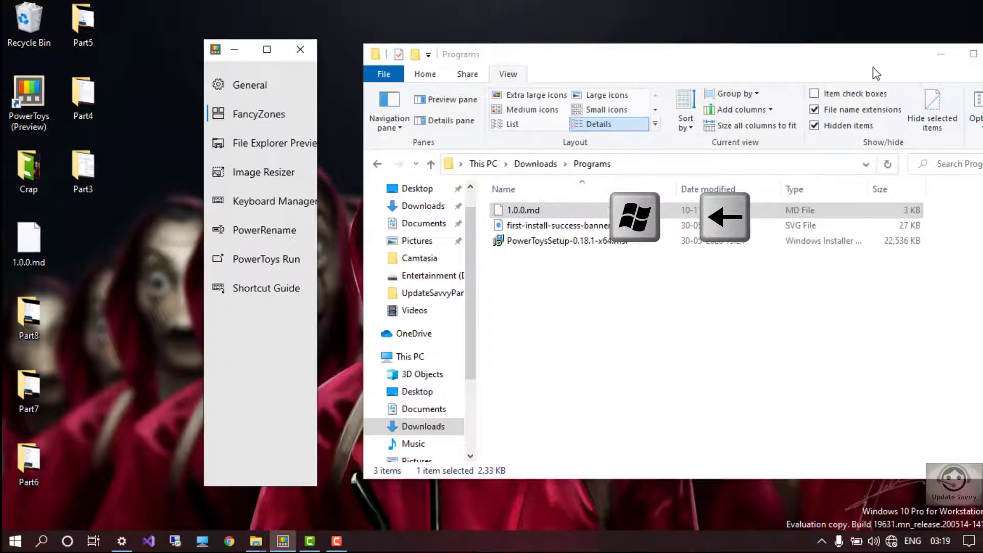
key("super+Left")
key("super+Left")
key("super+Left")
key("super+Left")
key("super+Left")
key("super+Left")
key("super+Left")
key("super+Left")
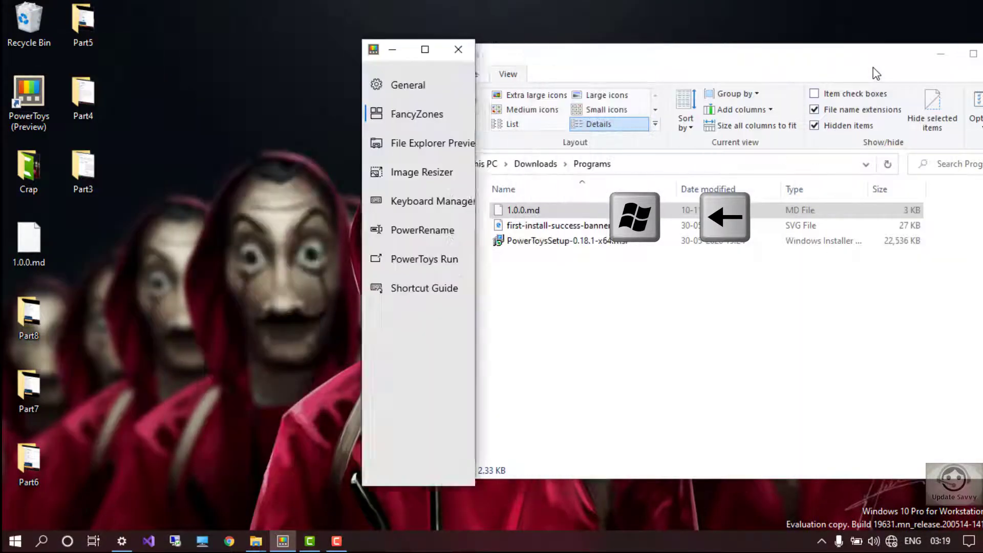
key("super+Left")
key("super+Left")
key("super+Left")
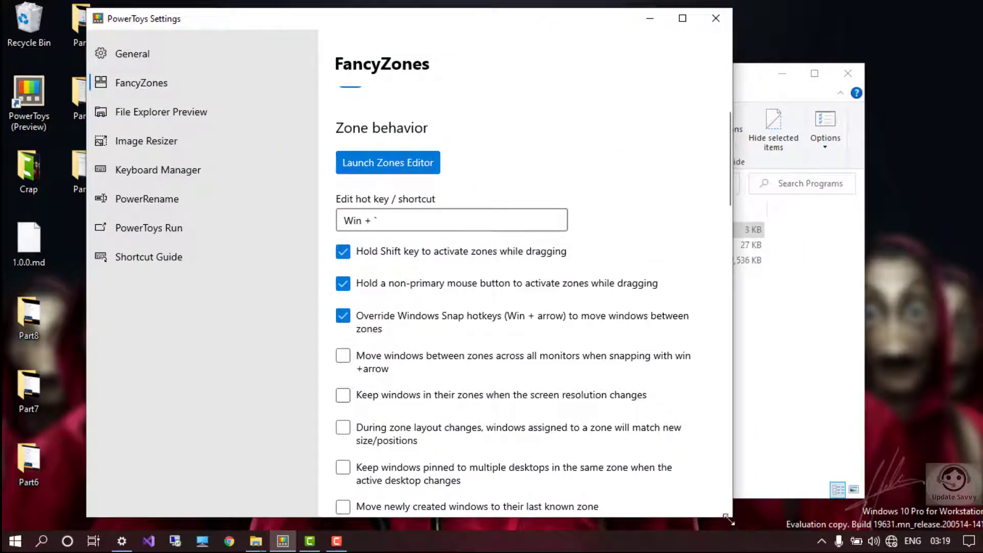
Widen the settings window, review the remaining zone behavior options, and preview the current zone highlight by moving the window
left_click_drag(730, 520, 936, 521)
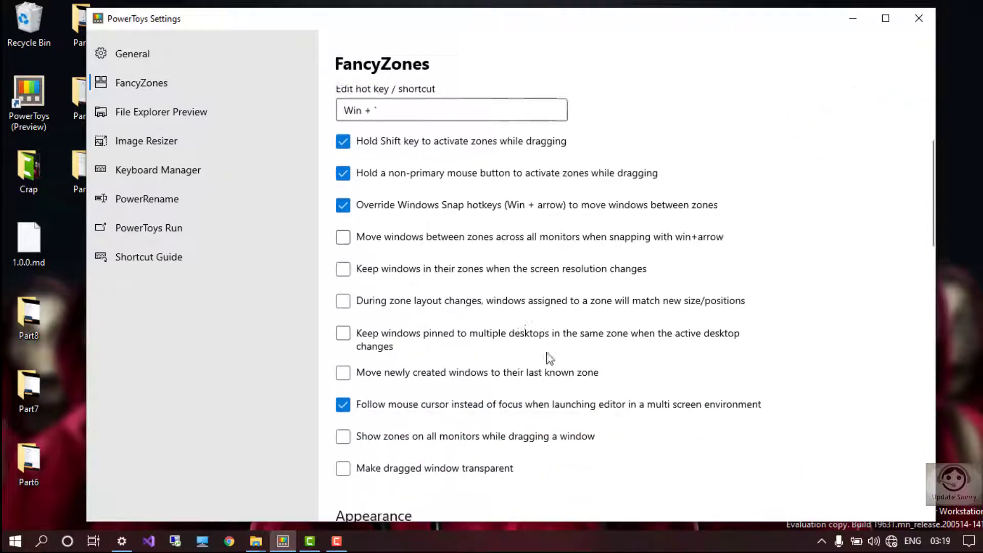
scroll(549, 358, "down", 1)
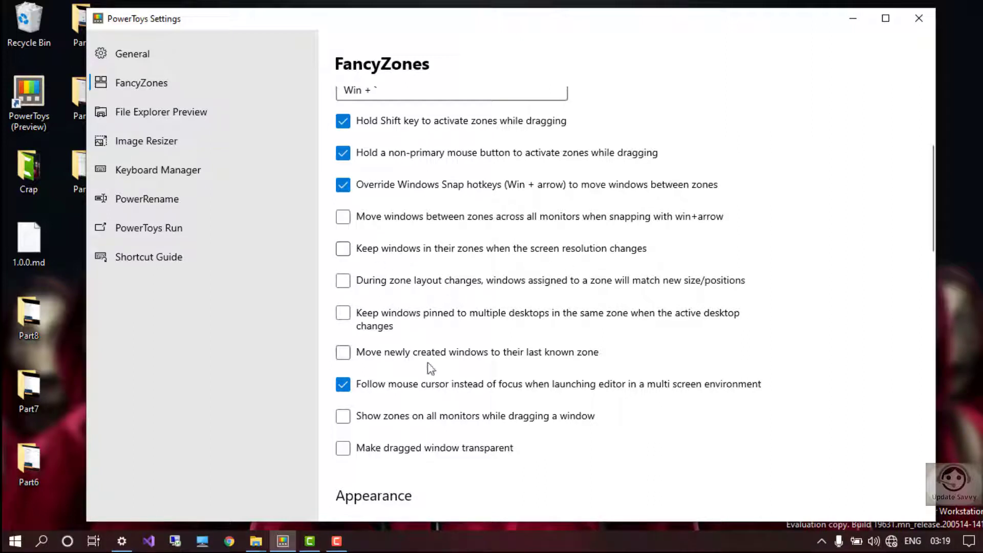
scroll(425, 348, "down", 8)
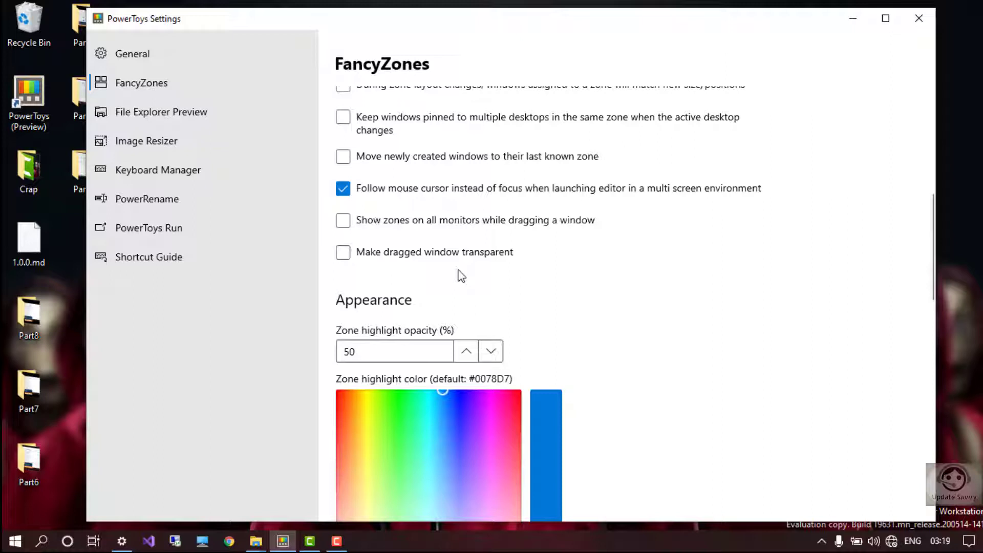
left_click_drag(461, 13, 551, 22)
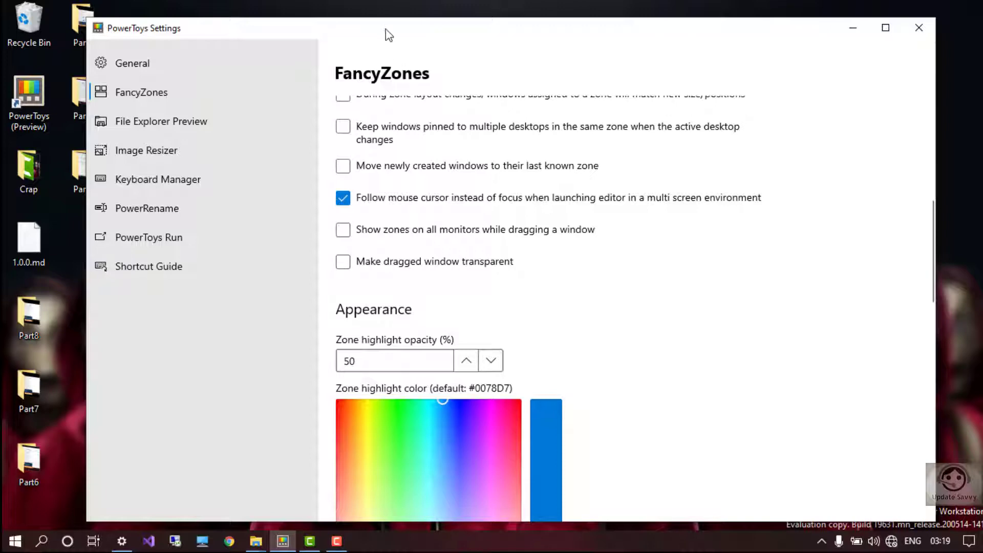
mouse_move(388, 35)
left_mouse_down()
mouse_move(566, 158)
mouse_move(483, 257)
mouse_move(367, 16)
mouse_move(399, 21)
left_mouse_up()
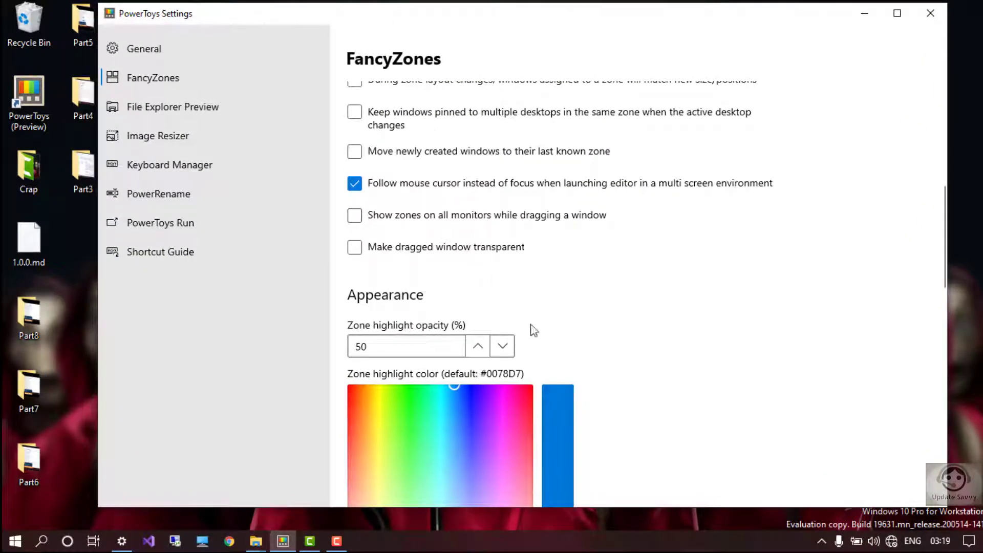
Set the zone highlight opacity to 80% and move the settings window to preview the highlighted zones
left_click_drag(416, 347, 357, 347)
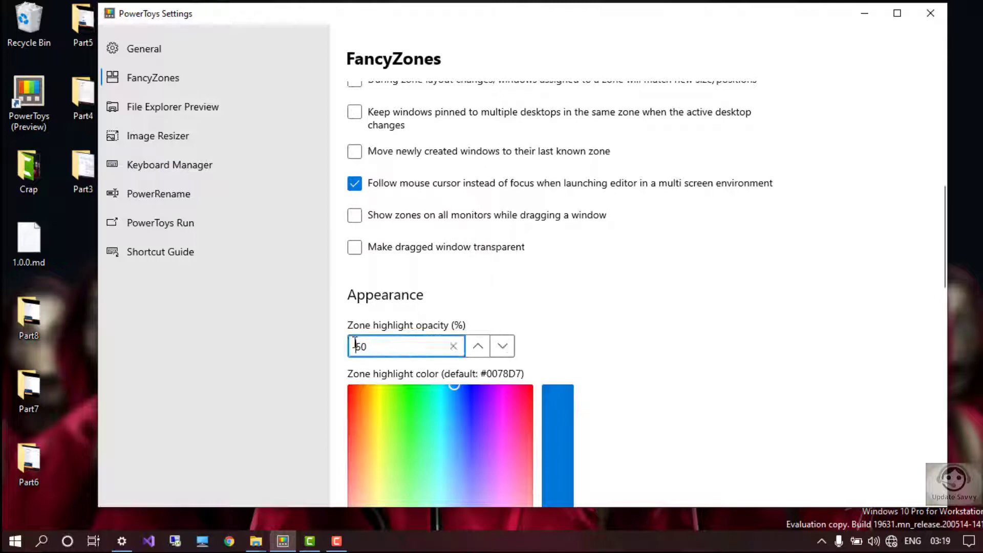
left_click(500, 349)
left_click(502, 349)
left_click(511, 35)
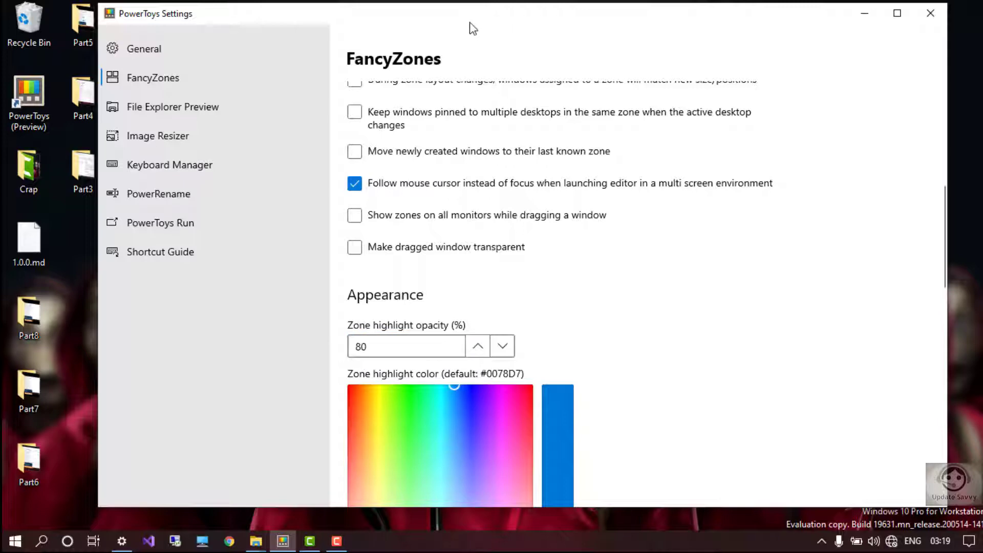
left_click_drag(472, 28, 507, 27)
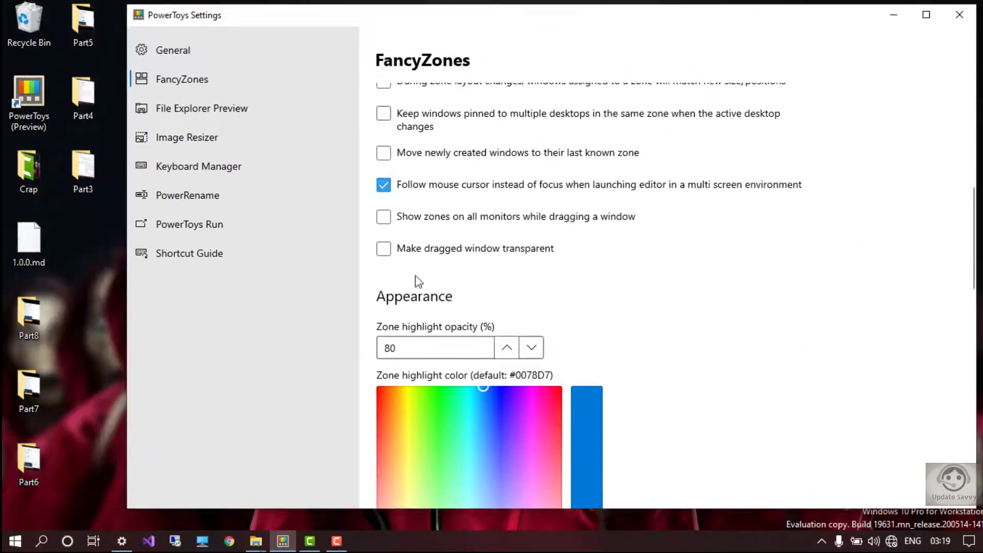
Set the zone highlight opacity to 11% and move the settings window to preview the effect
left_click(383, 348)
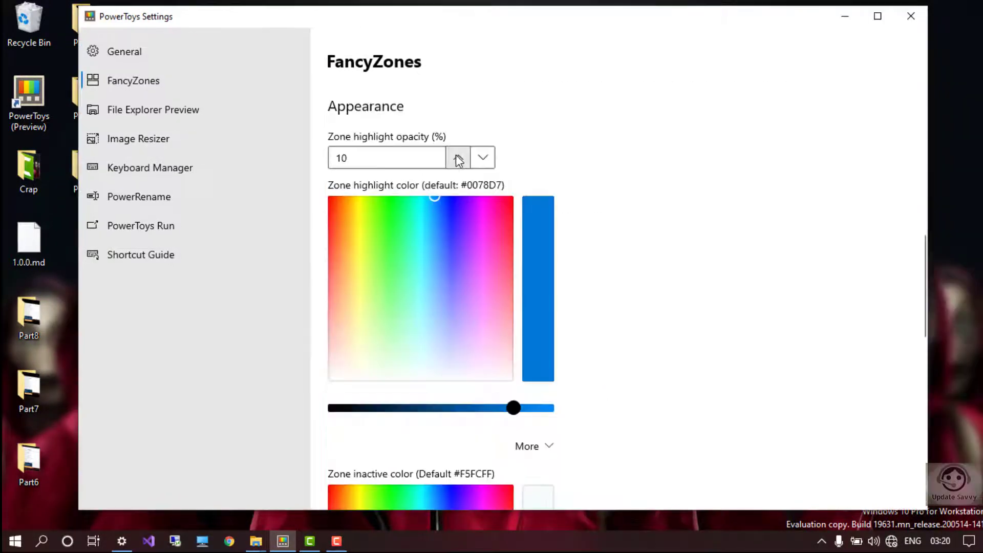
left_click(457, 157)
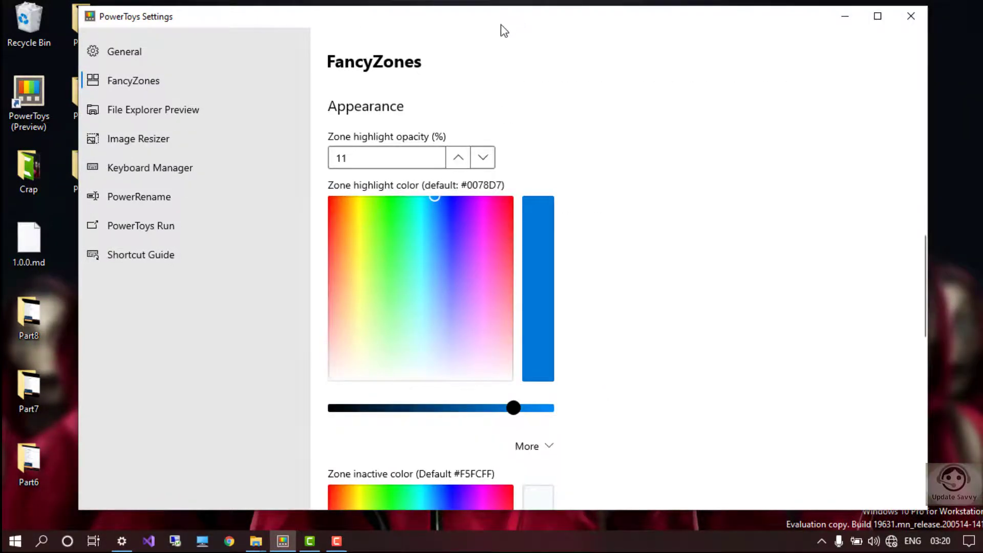
mouse_move(504, 31)
left_mouse_down()
mouse_move(719, 324)
mouse_move(378, 220)
mouse_move(726, 320)
mouse_move(537, 282)
mouse_move(566, 168)
mouse_move(432, 287)
mouse_move(562, 53)
mouse_move(500, 20)
left_mouse_up()
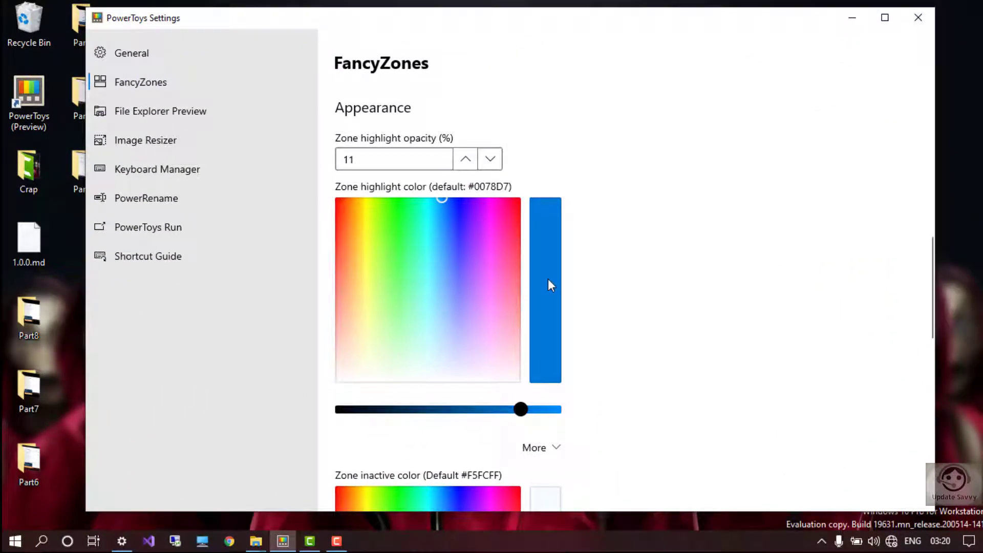
Set the zone highlight opacity to 80% and the highlight color to green, and preview the zones by moving the window
left_click(344, 158)
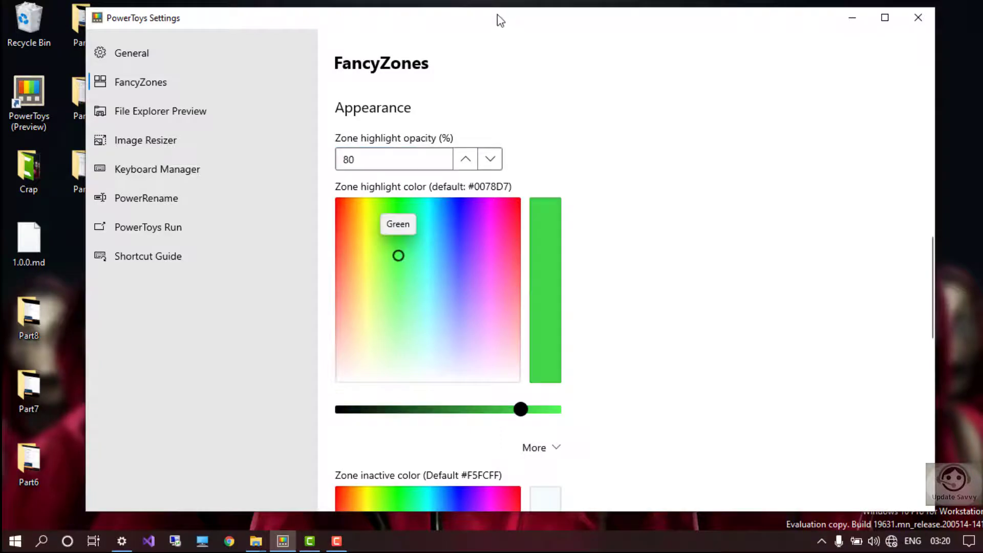
left_click_drag(495, 20, 516, 32)
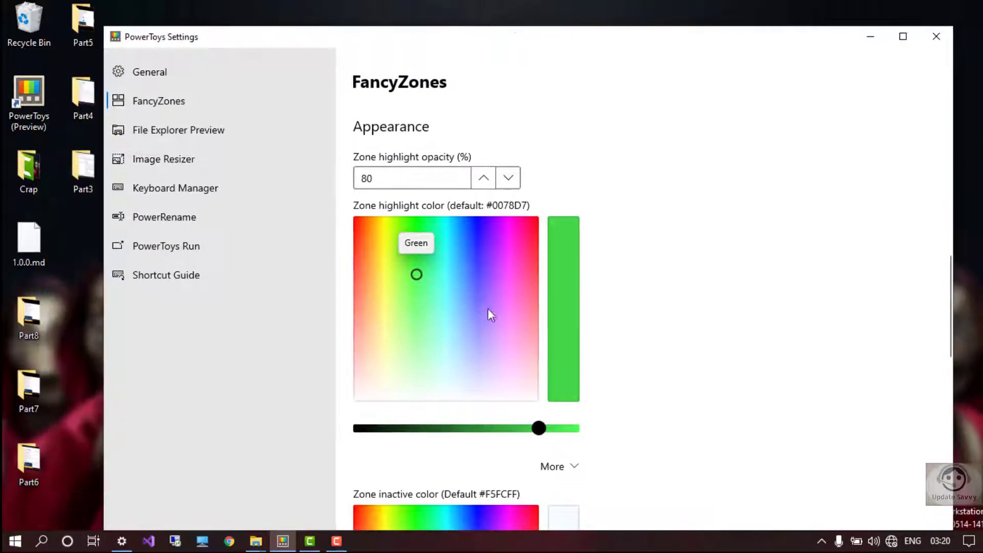
Review the zone inactive color, zone border color, and excluded apps settings, and reposition the settings window
scroll(445, 315, "down", 5)
scroll(689, 301, "down", 7)
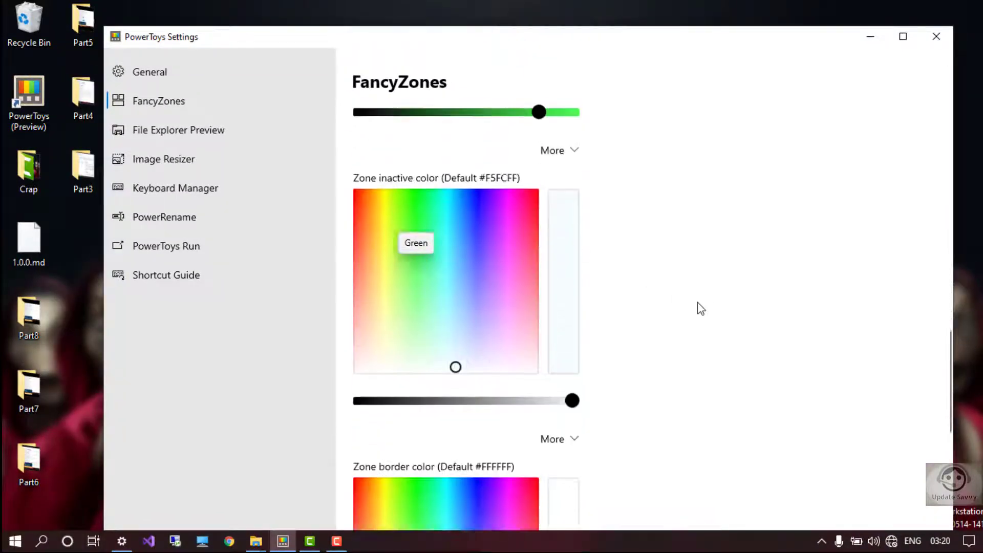
scroll(613, 306, "down", 1)
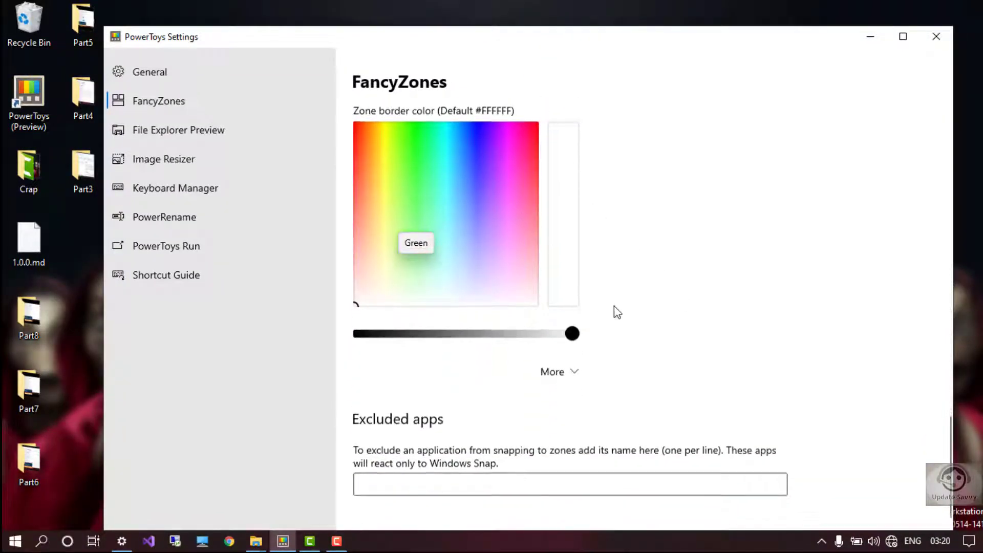
left_click_drag(426, 28, 423, 59)
left_click_drag(474, 83, 463, 48)
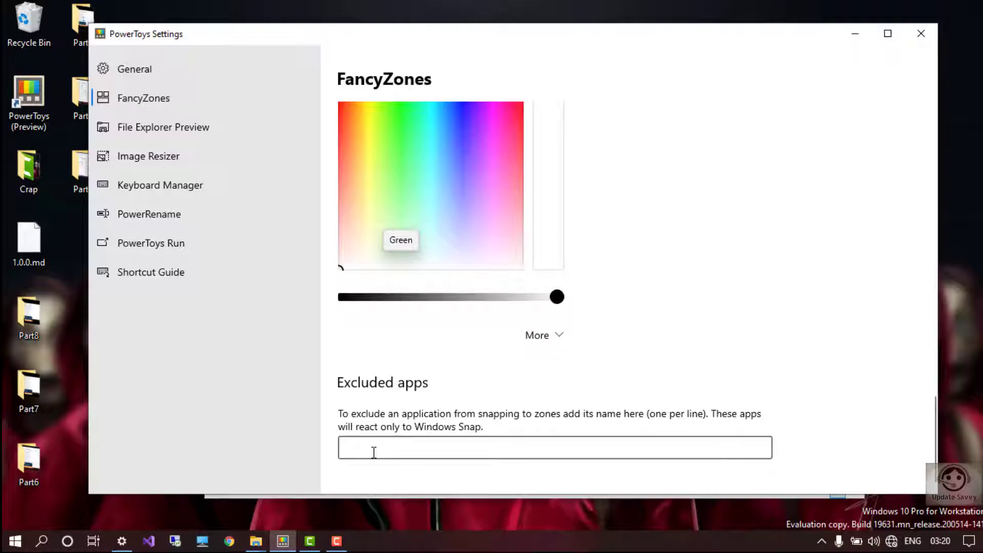
Add notepad to the excluded apps and snap the settings window into a narrow column zone
left_click(374, 452)
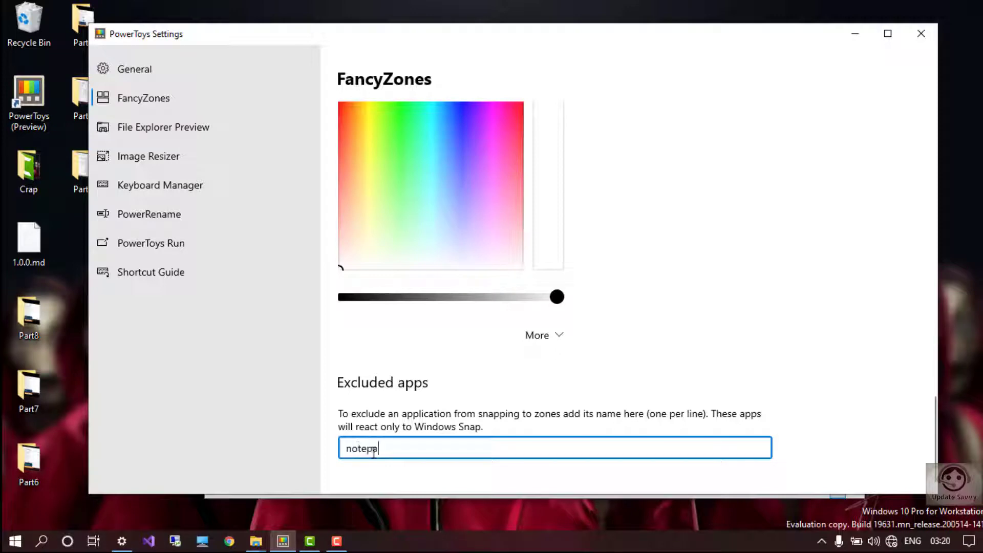
left_click(260, 361)
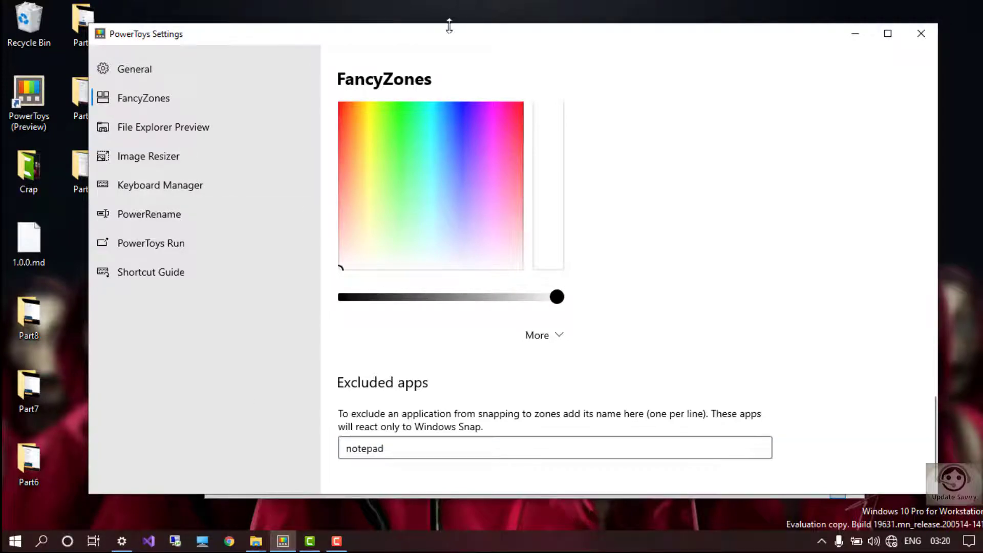
left_click_drag(448, 38, 519, 50)
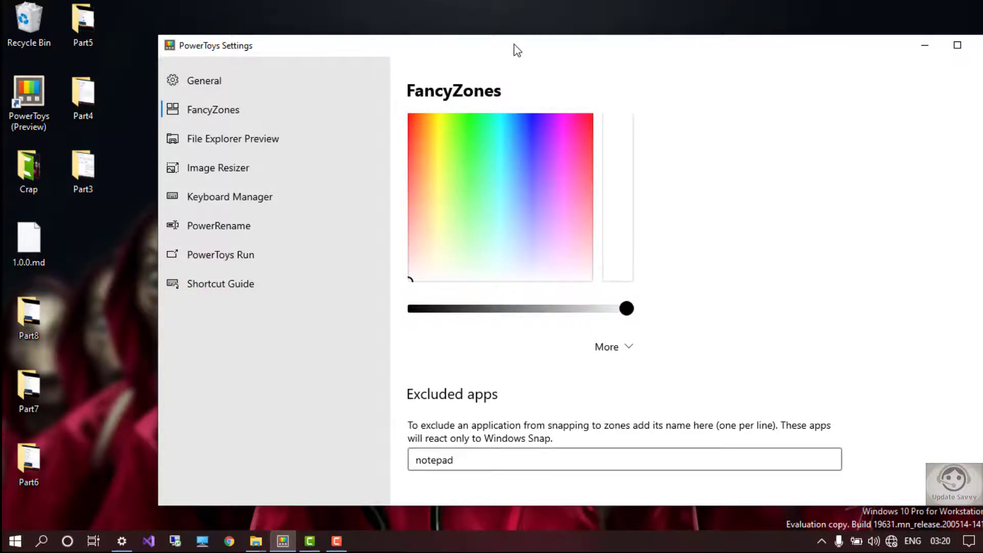
left_click_drag(517, 50, 461, 49)
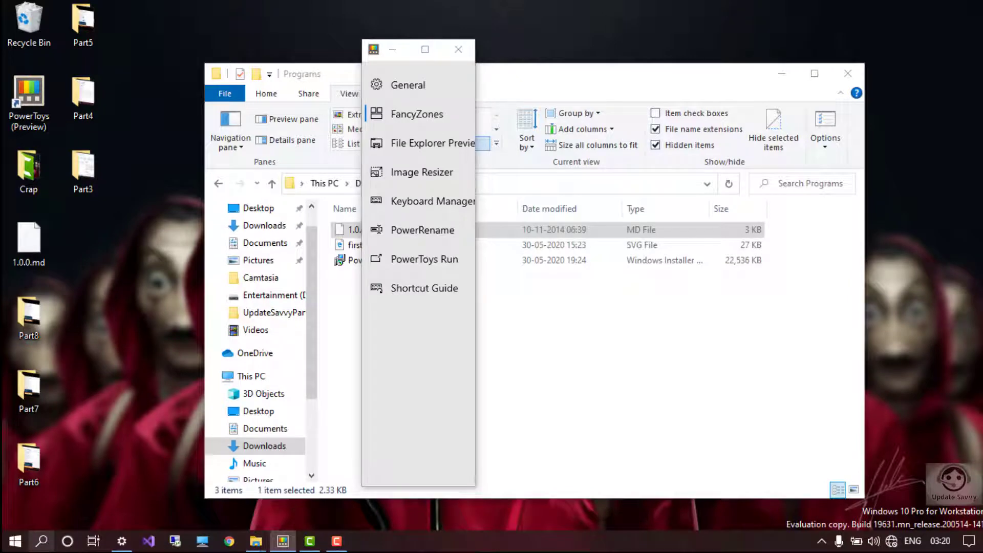
Launch Notepad and reposition its window, minimizing the browser window that covers it
left_click(42, 540)
type("notepad")
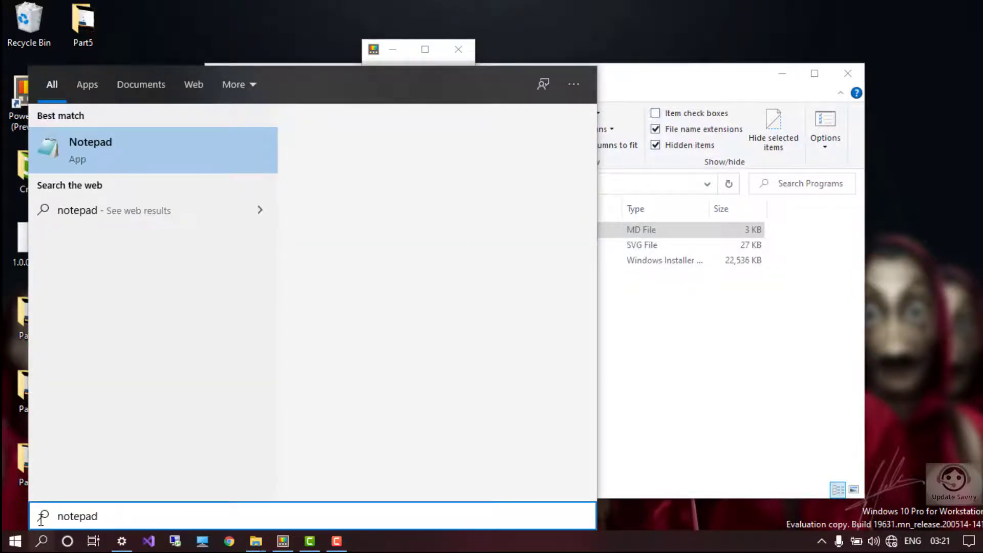
key("Return")
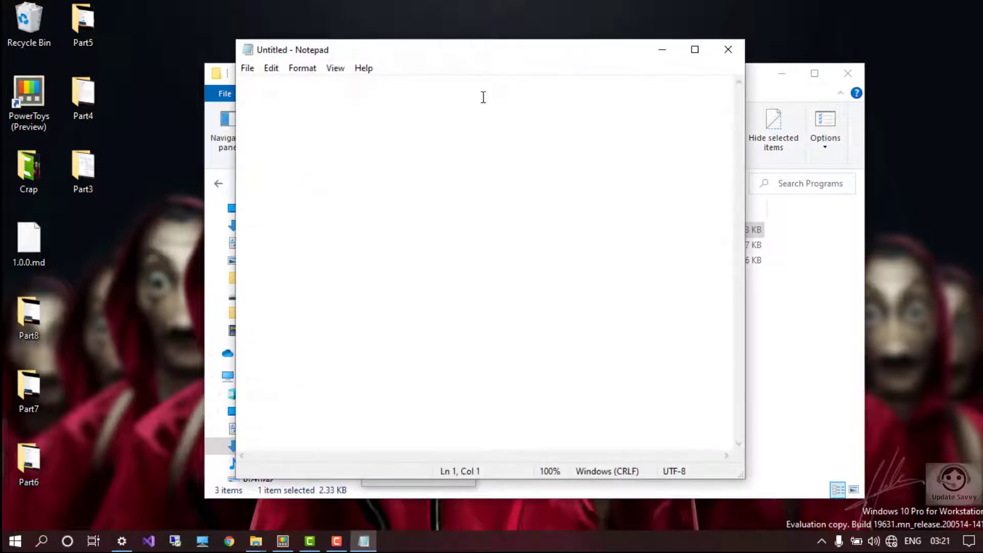
left_click_drag(368, 47, 218, 76)
left_click(739, 18)
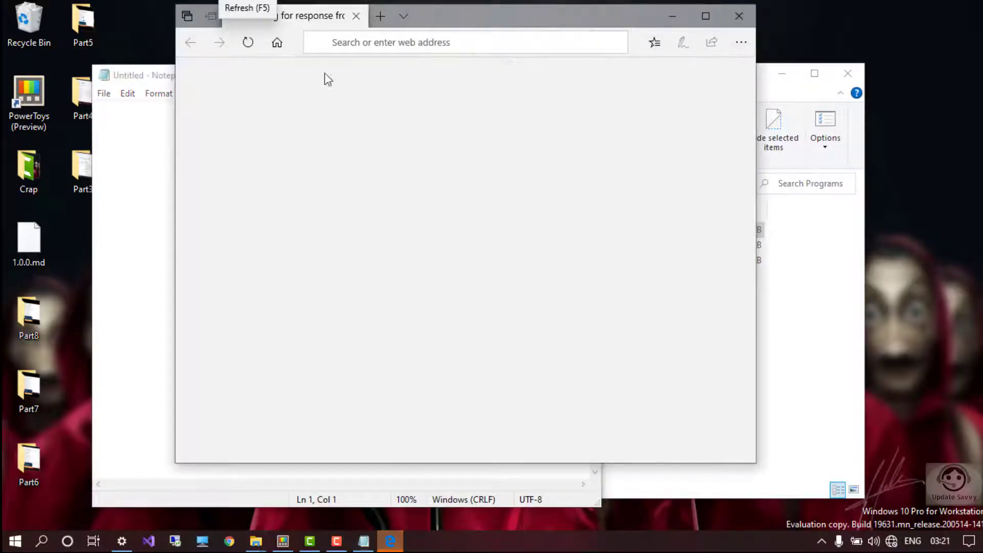
left_click(674, 16)
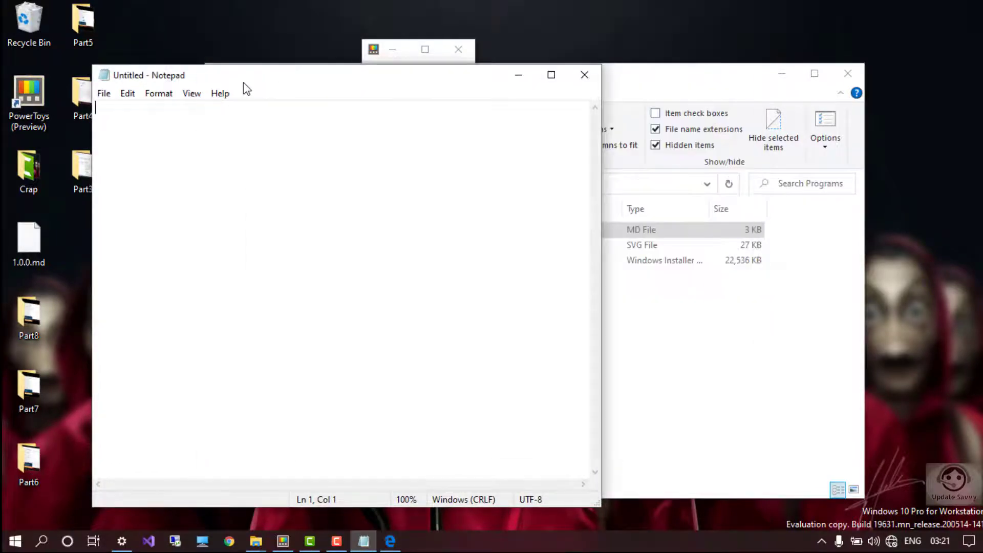
Move the Notepad window to the desktop's left edge and back to test the snapping exclusion, then minimize and restore it
left_click_drag(248, 73, 10, 55)
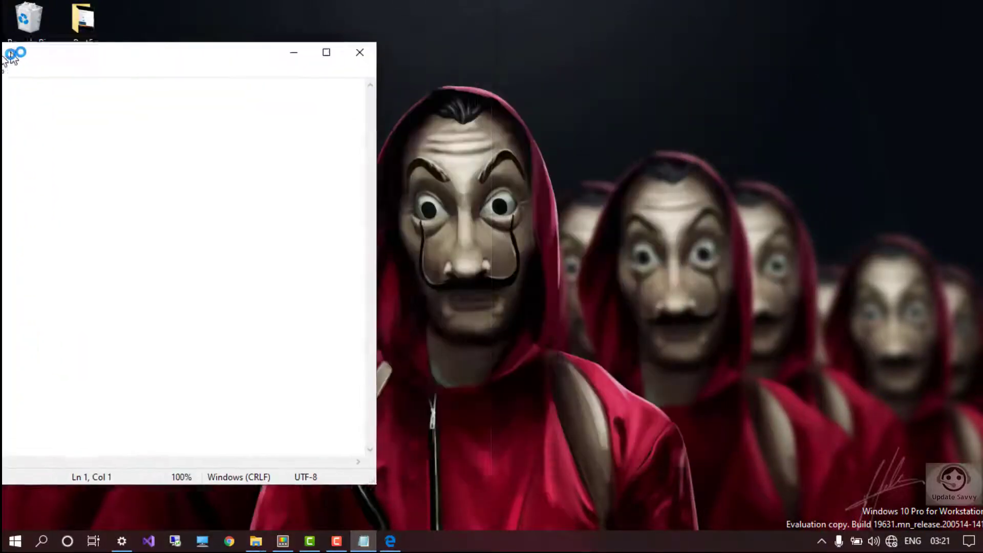
left_click_drag(178, 11, 336, 35)
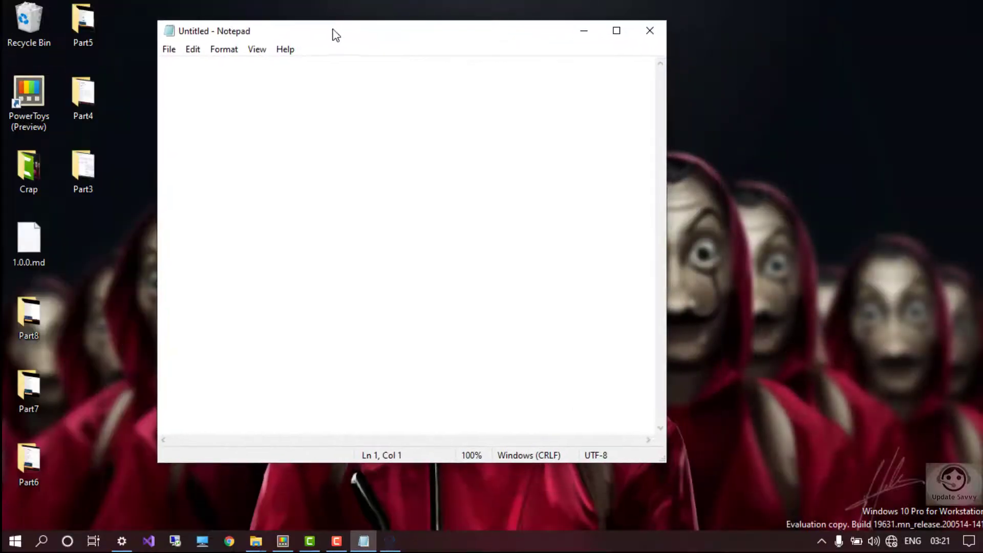
left_click(365, 543)
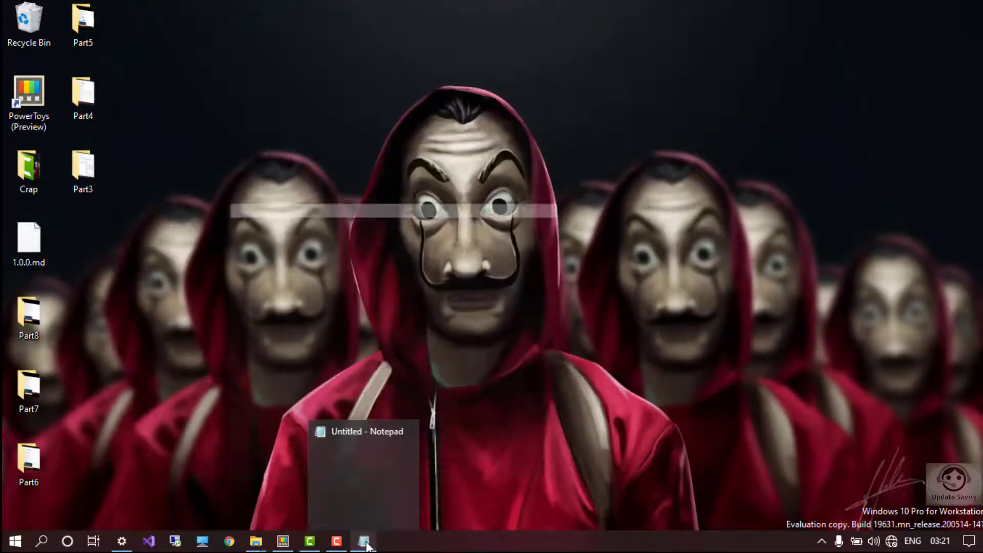
left_click(366, 543)
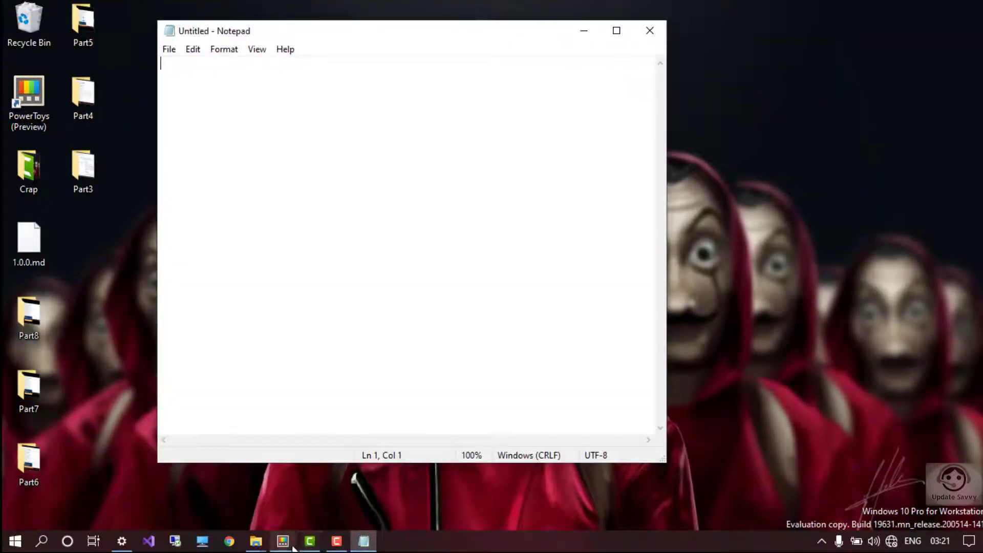
Bring back and enlarge the settings window, and remove notepad from the excluded apps
left_click(282, 542)
left_click_drag(474, 488, 931, 531)
scroll(728, 408, "down", 3)
left_click_drag(681, 327, 569, 326)
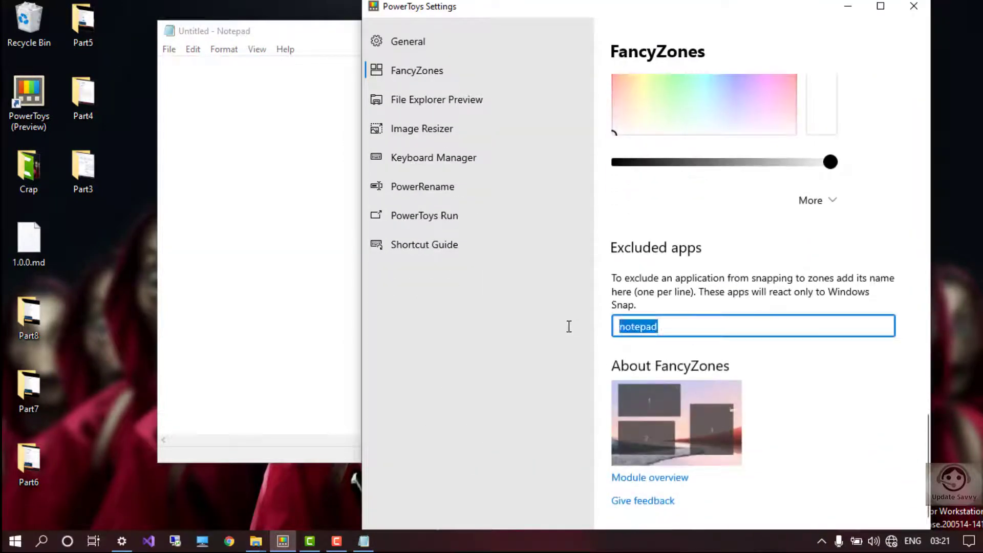
key("BackSpace")
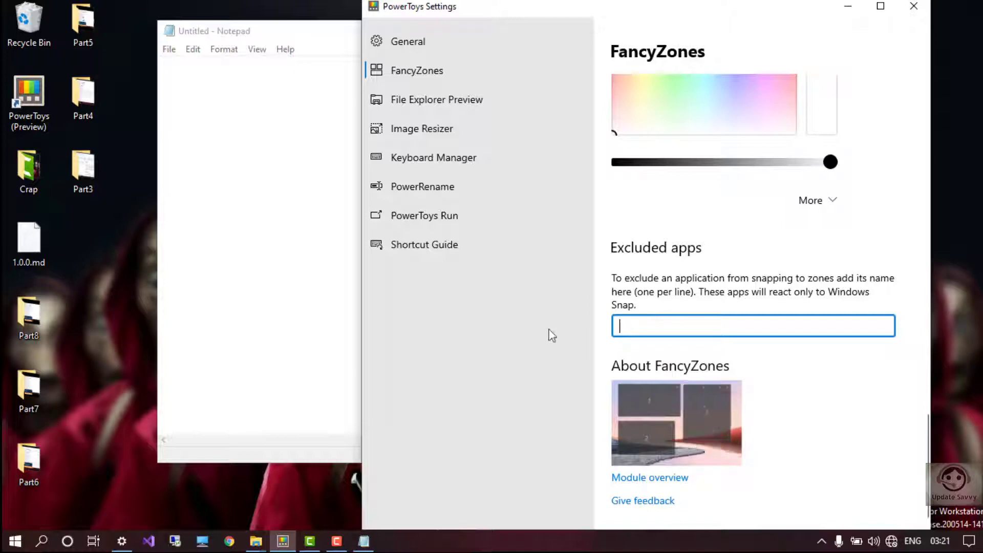
Move the Notepad window and the settings window to test dragging with the exclusion removed
left_click(296, 297)
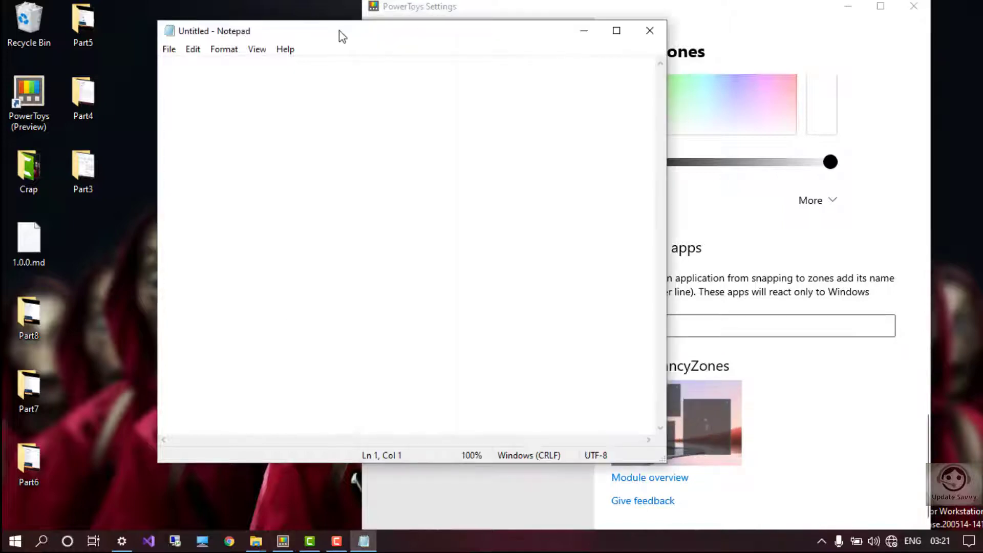
left_click_drag(340, 33, 233, 62)
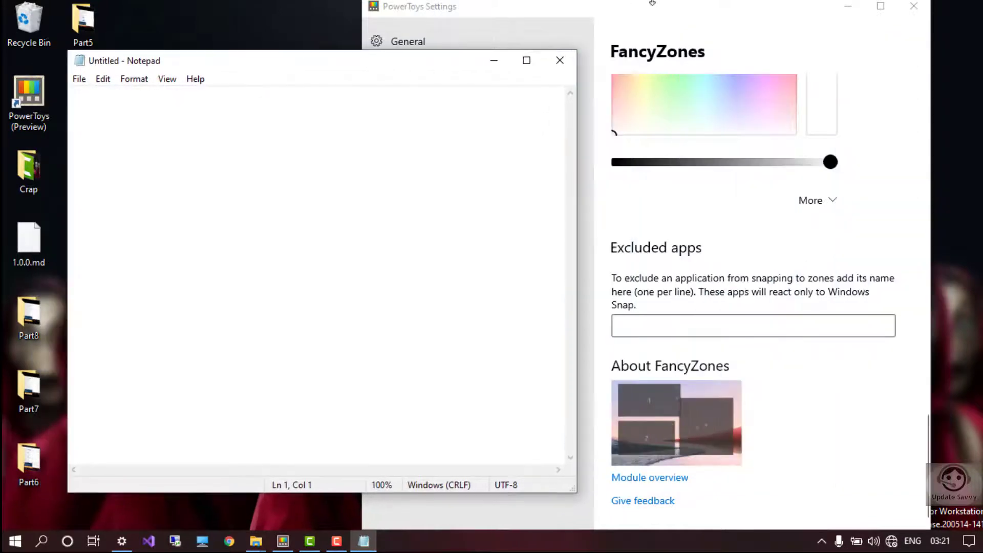
left_click_drag(672, 20, 525, 7)
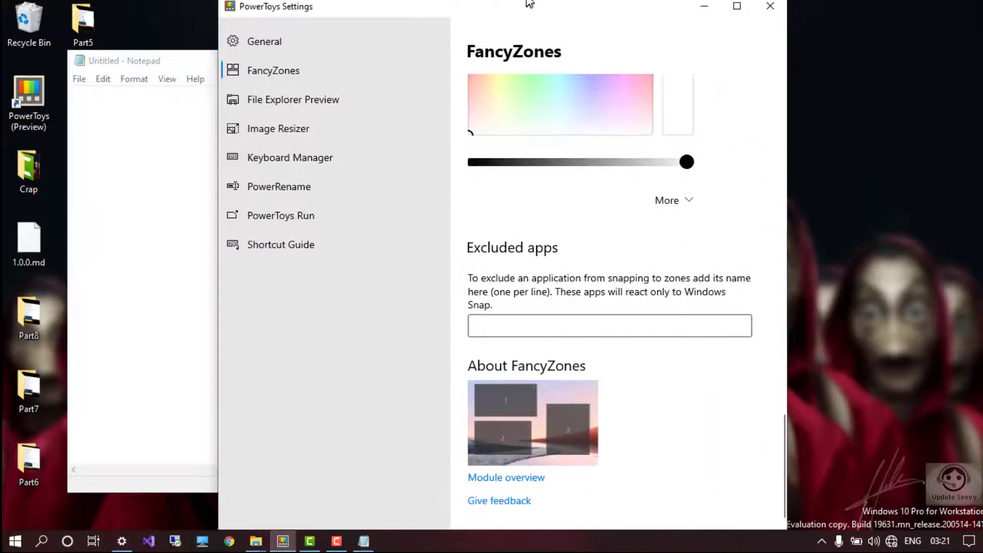
Turn off overriding Windows Snap hotkeys in the maximized FancyZones settings, and restore the window to its smaller size
double_click(503, 12)
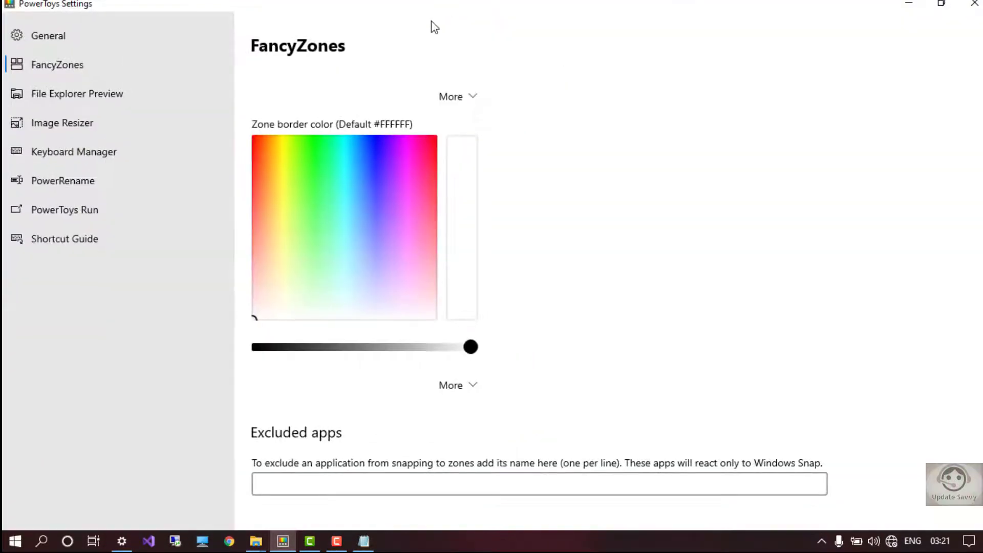
scroll(435, 407, "up", 15)
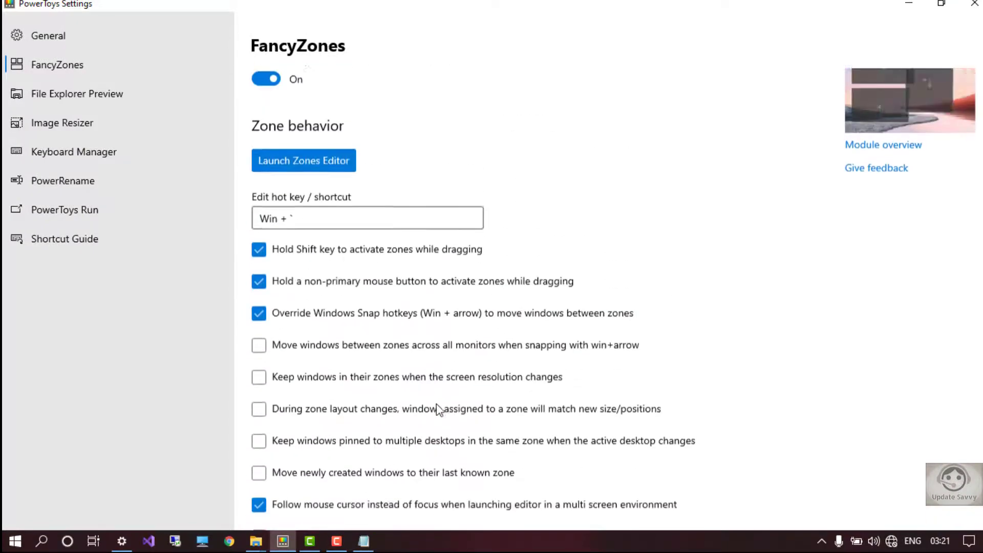
scroll(391, 341, "down", 1)
scroll(390, 341, "up", 2)
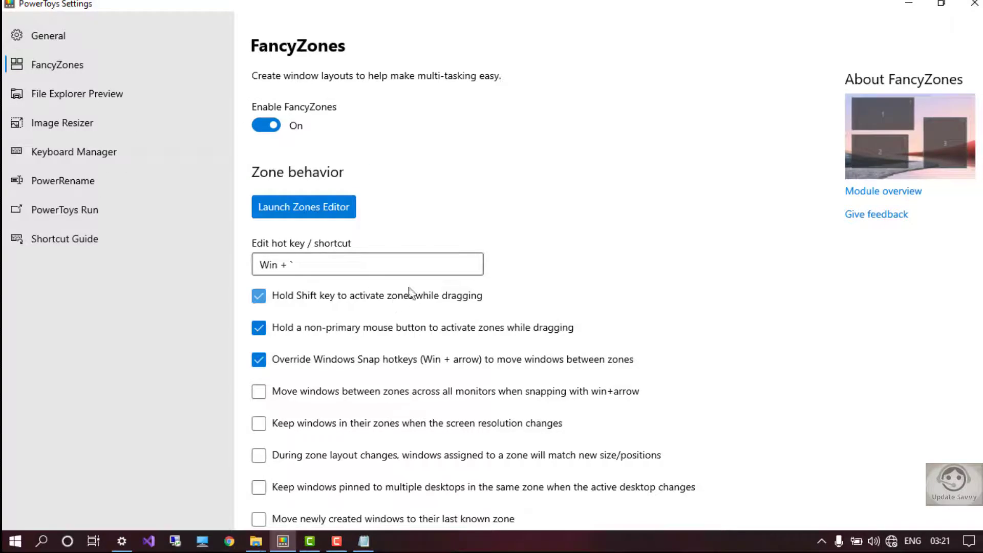
left_click_drag(420, 3, 442, 38)
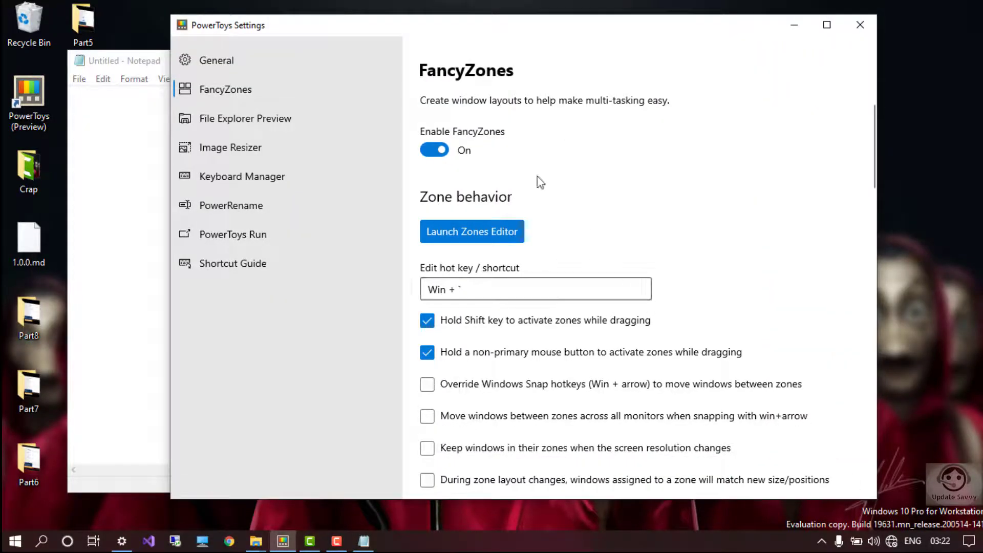
Launch the zones editor, check the custom layouts, and apply the Columns template with 6 zones
left_click(475, 234)
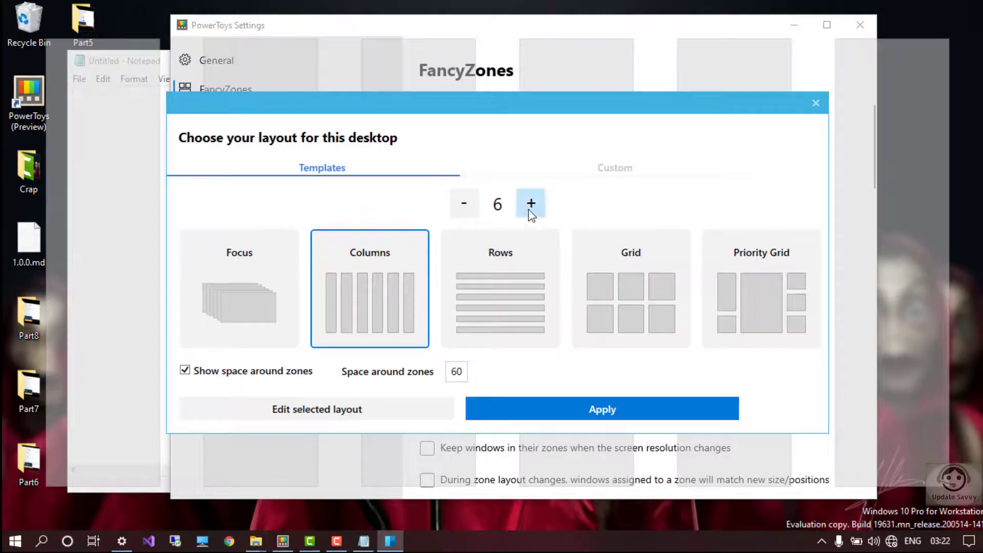
left_click(609, 172)
left_click(384, 172)
left_click(555, 404)
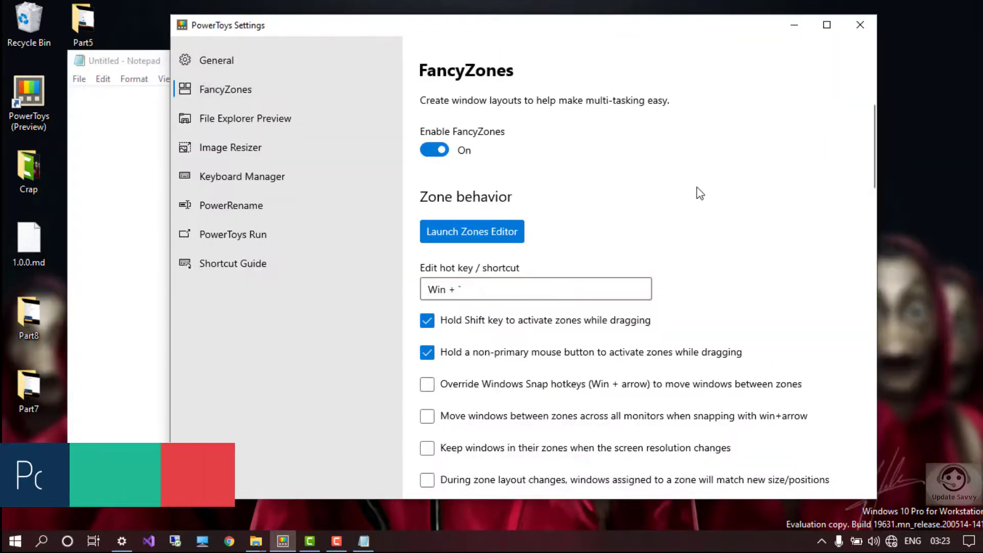